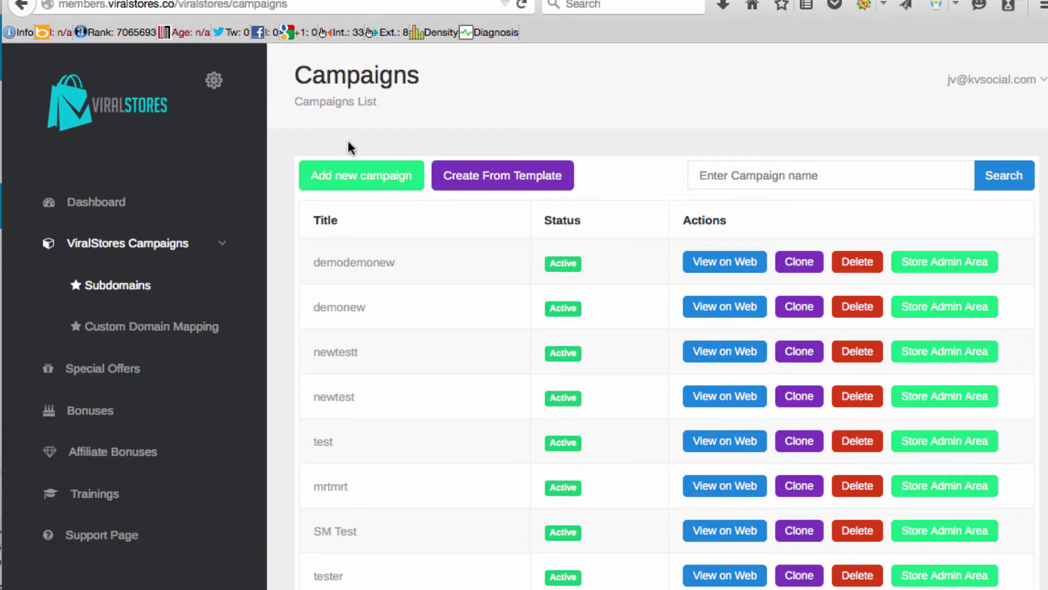
Browse the ready-made store templates, then go back to the campaigns list
scroll(310, 138, down, 2)
scroll(311, 139, up, 2)
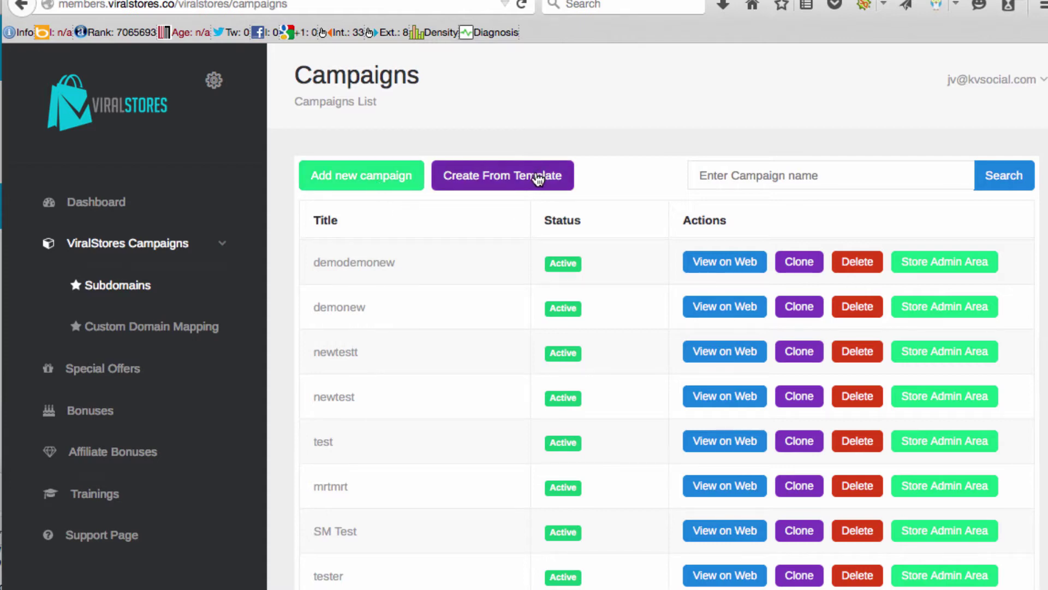
click(538, 178)
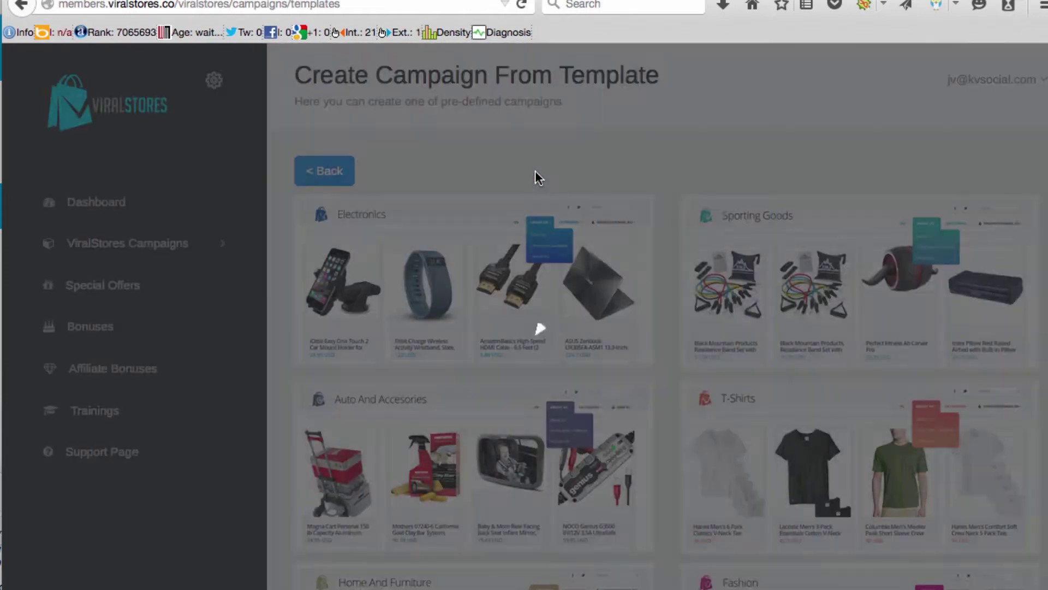
scroll(675, 211, down, 8)
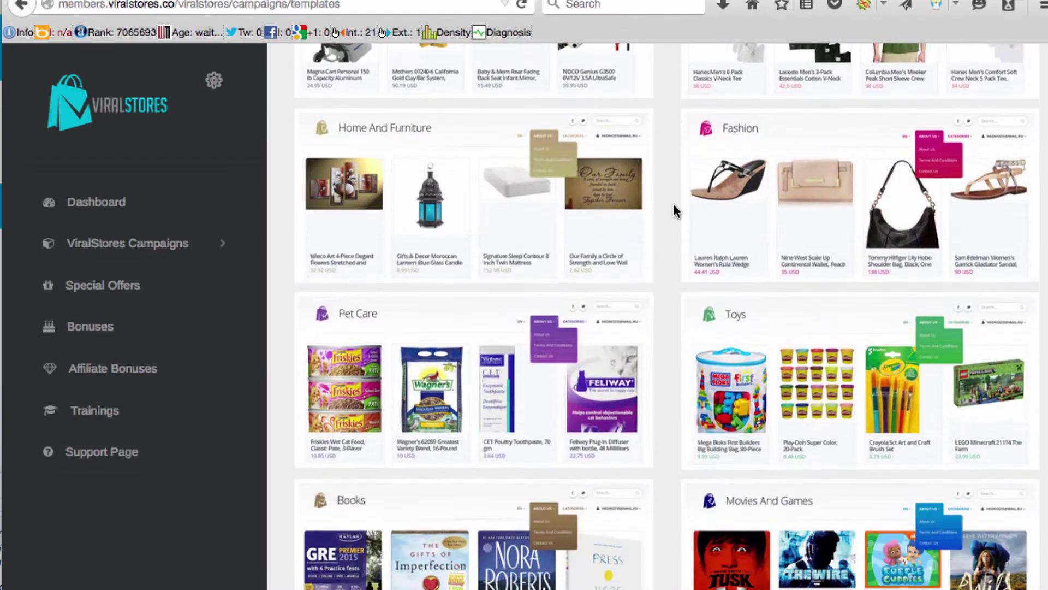
scroll(675, 211, down, 4)
scroll(675, 211, up, 10)
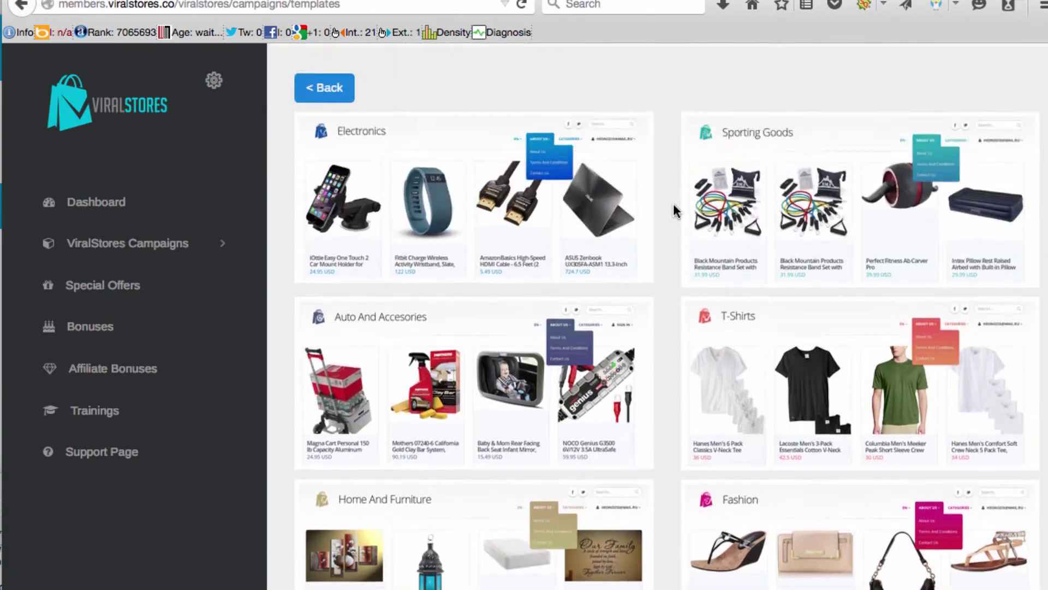
scroll(675, 211, up, 2)
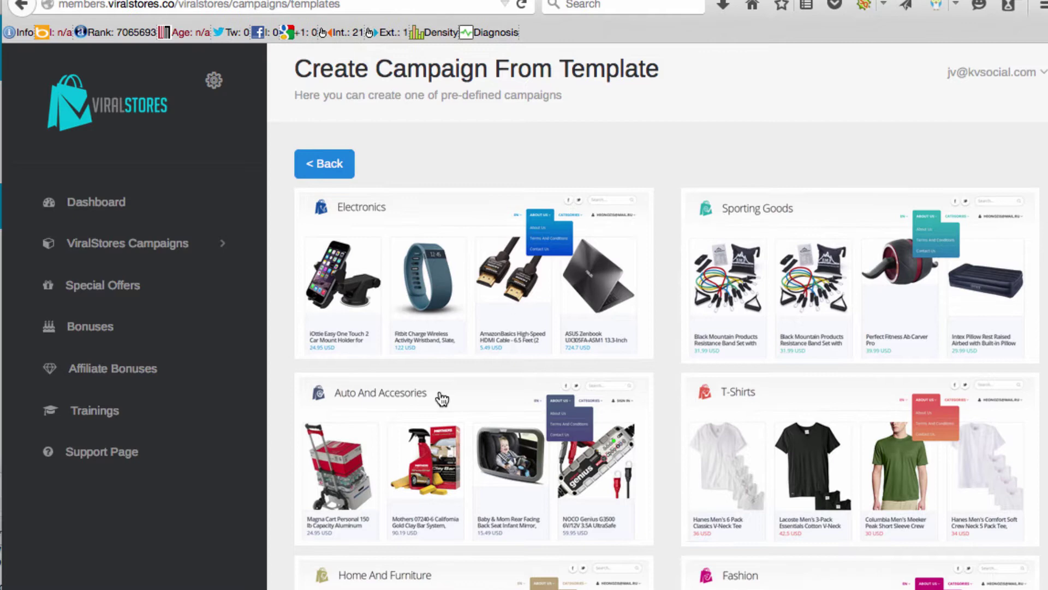
click(333, 165)
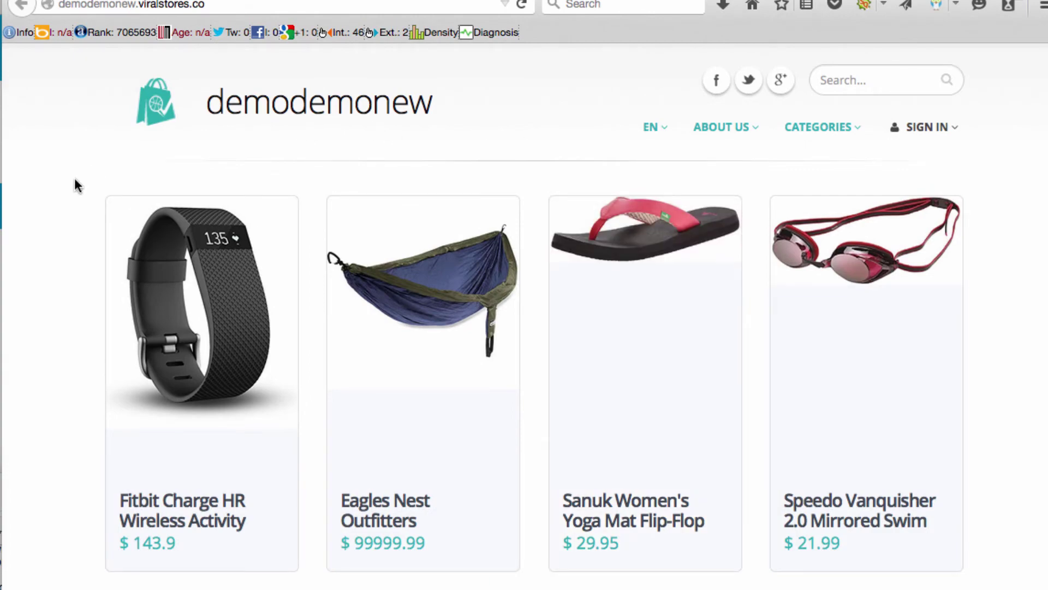
scroll(75, 180, down, 8)
scroll(75, 180, up, 10)
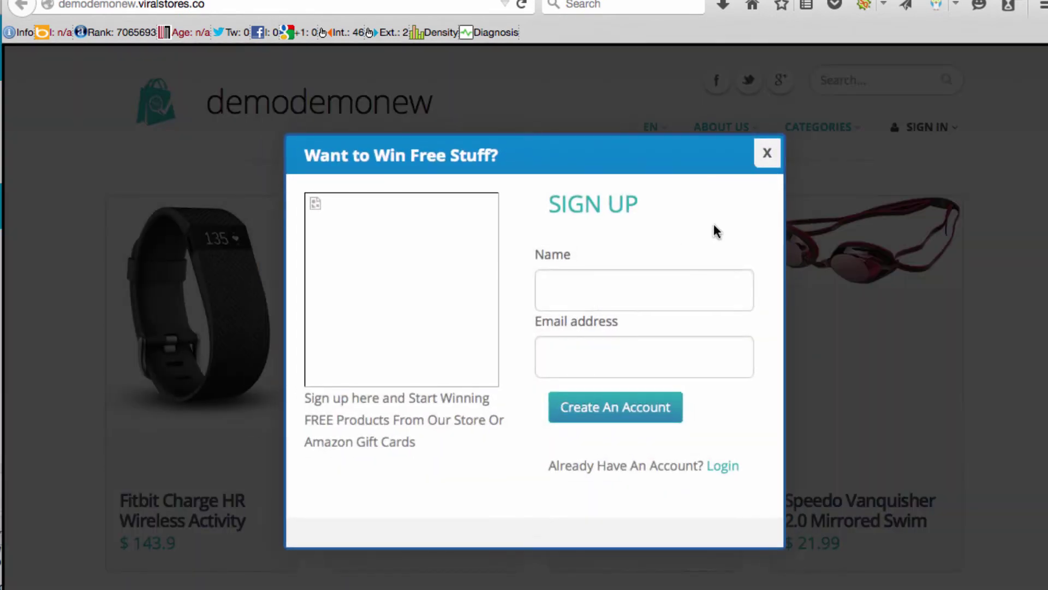
click(765, 157)
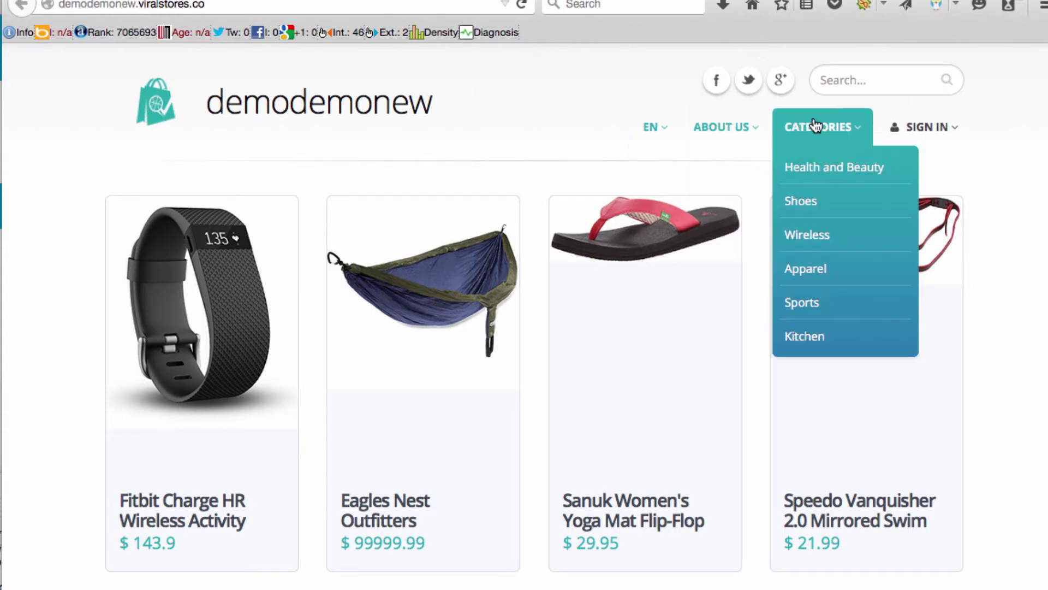
mouse_move(736, 137)
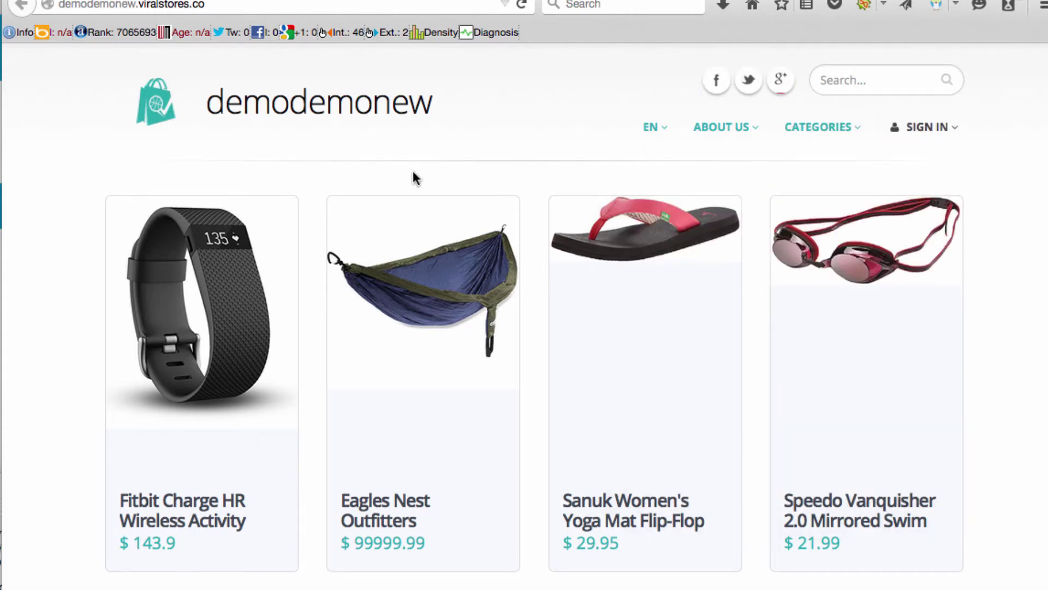
scroll(413, 170, down, 2)
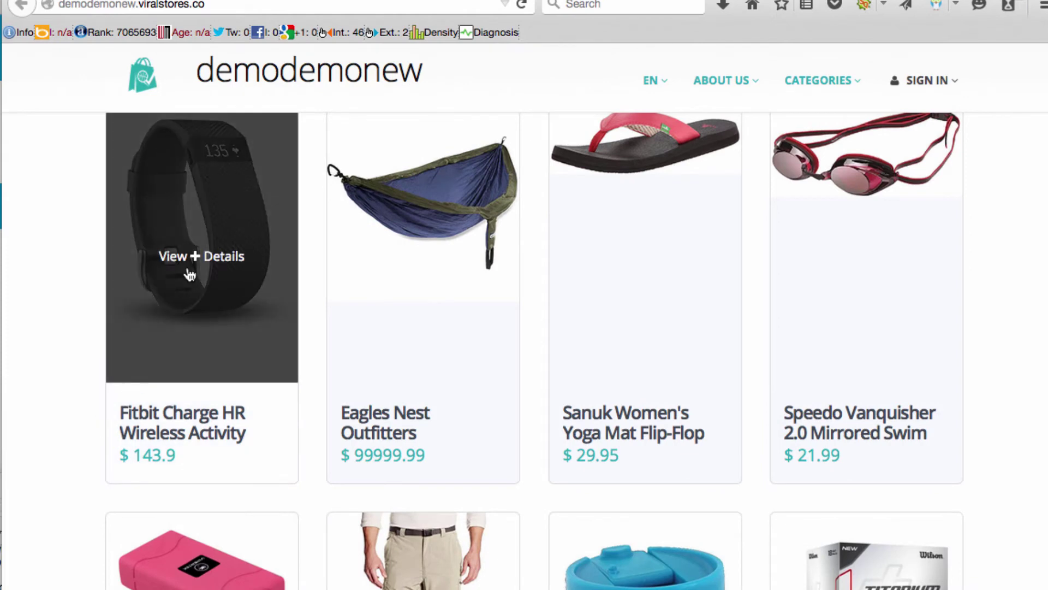
Open the Fitbit Charge HR product page and read through its Amazon reviews
click(191, 424)
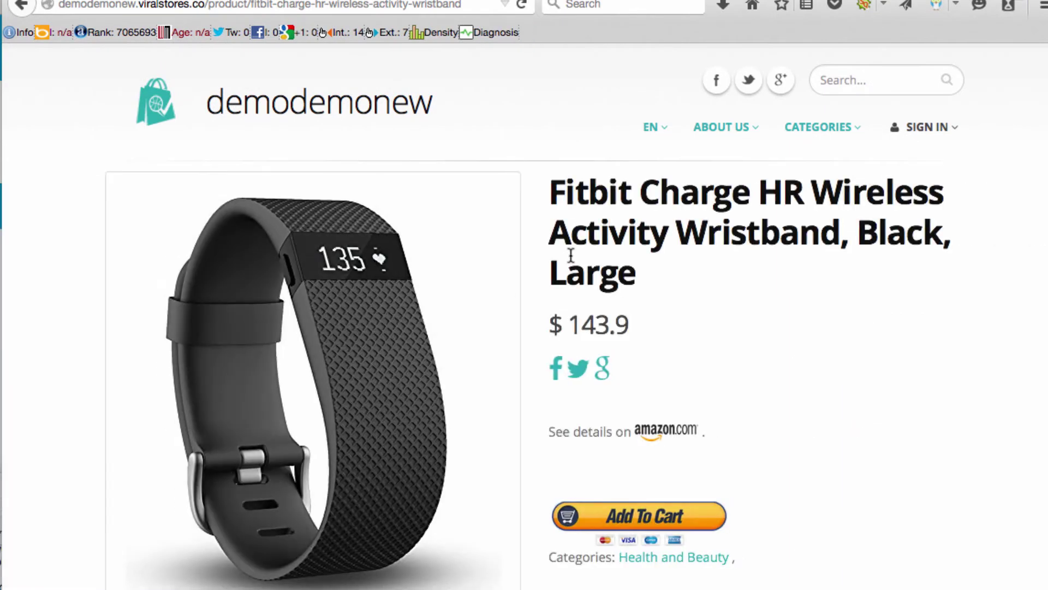
scroll(572, 255, down, 3)
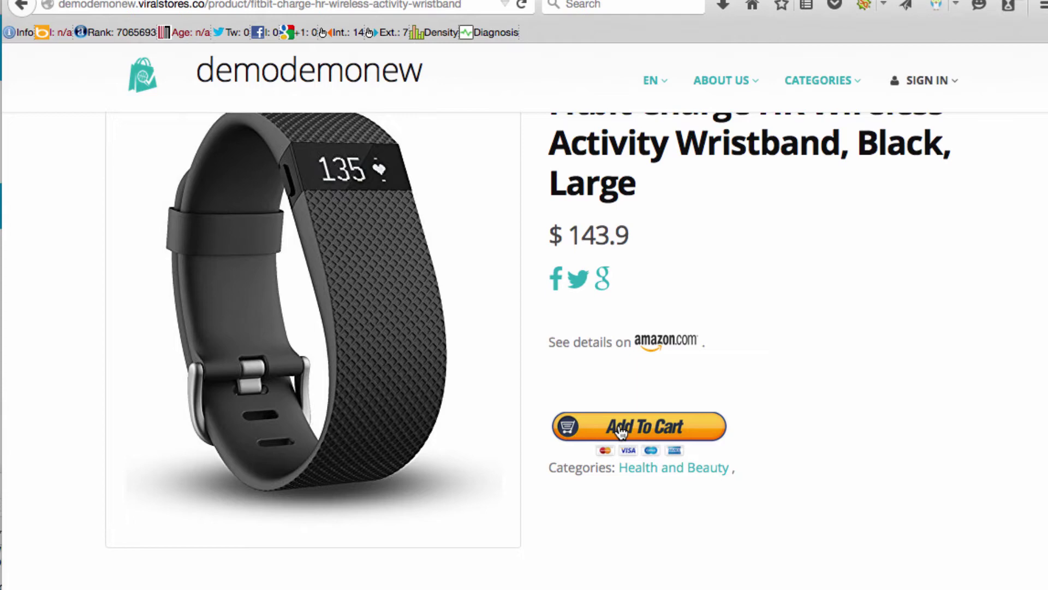
scroll(622, 432, down, 5)
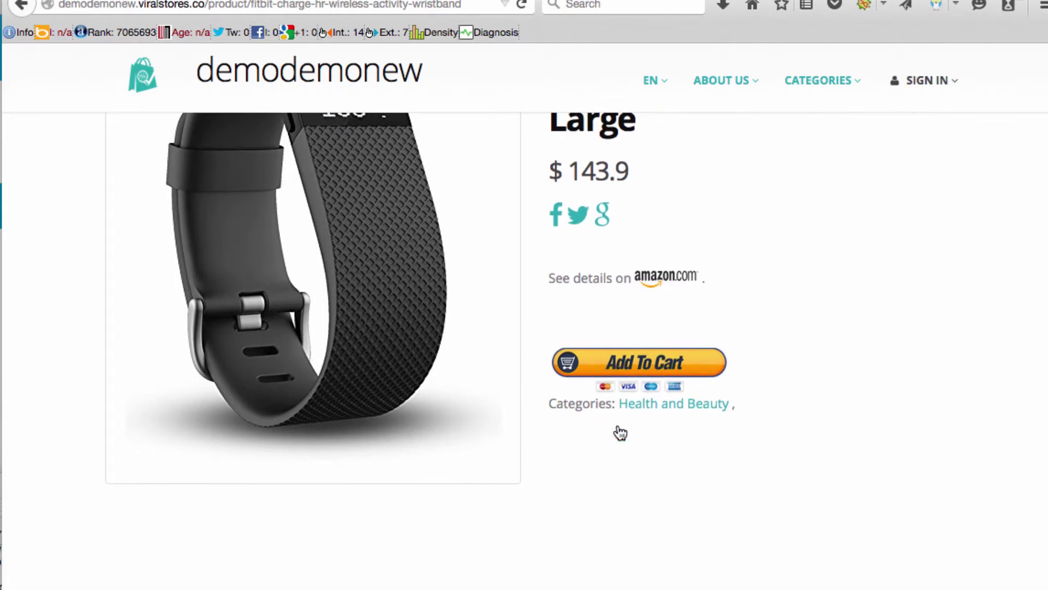
scroll(483, 432, down, 14)
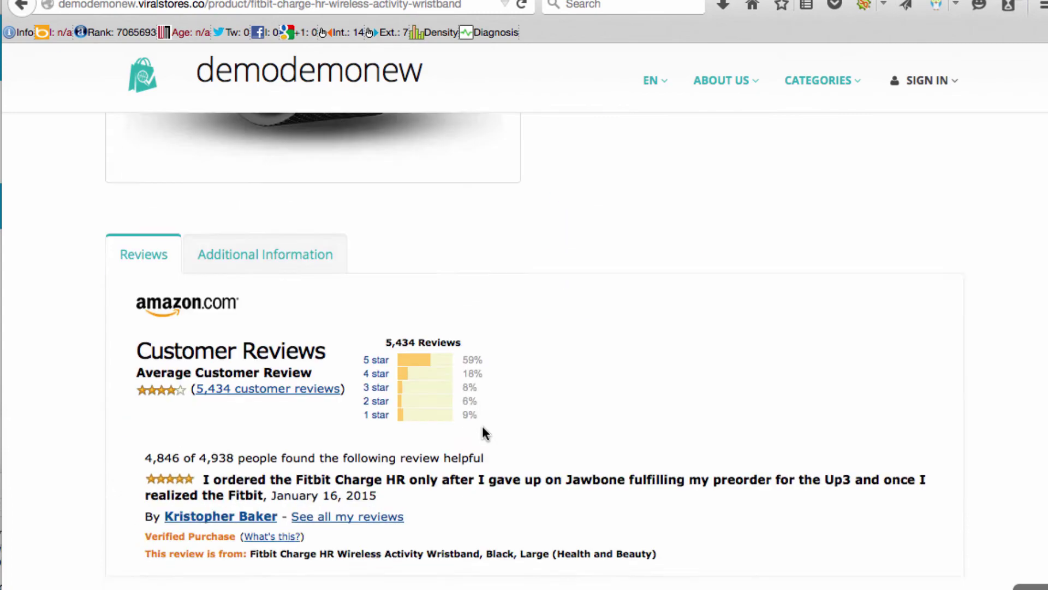
scroll(435, 288, up, 2)
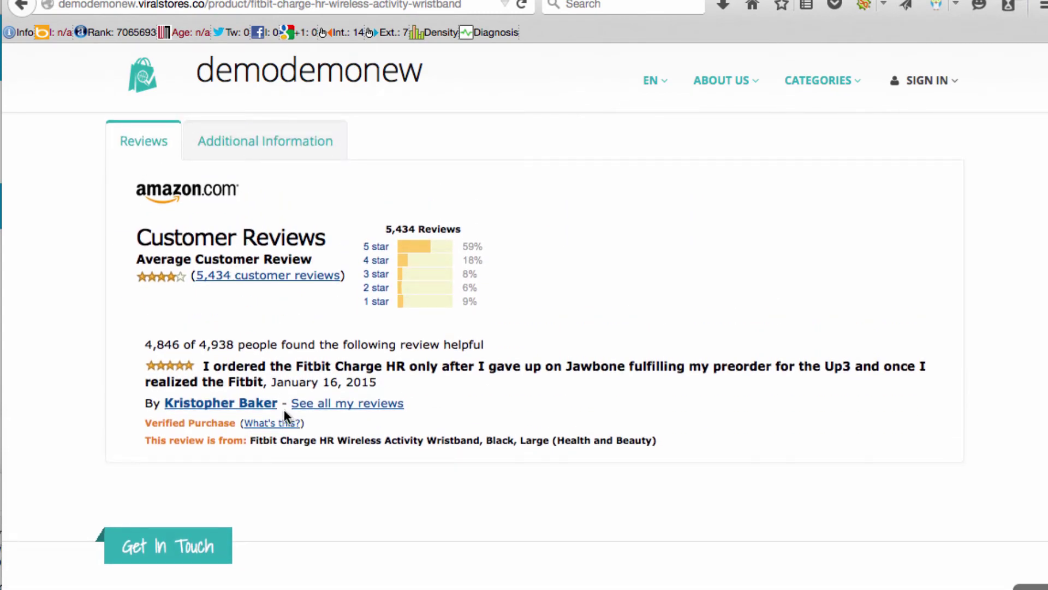
scroll(329, 300, up, 1)
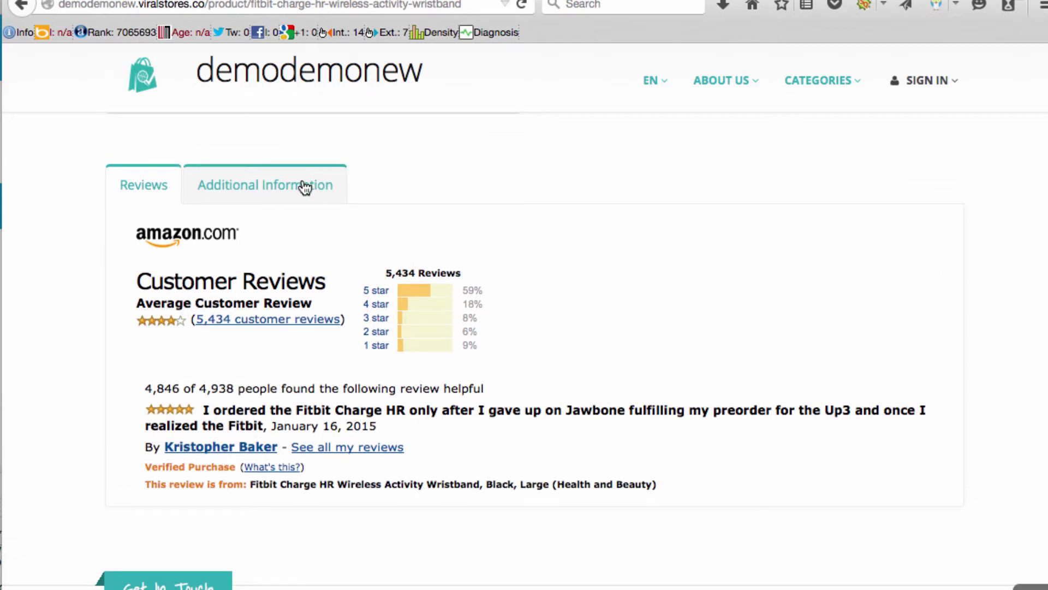
scroll(601, 362, down, 10)
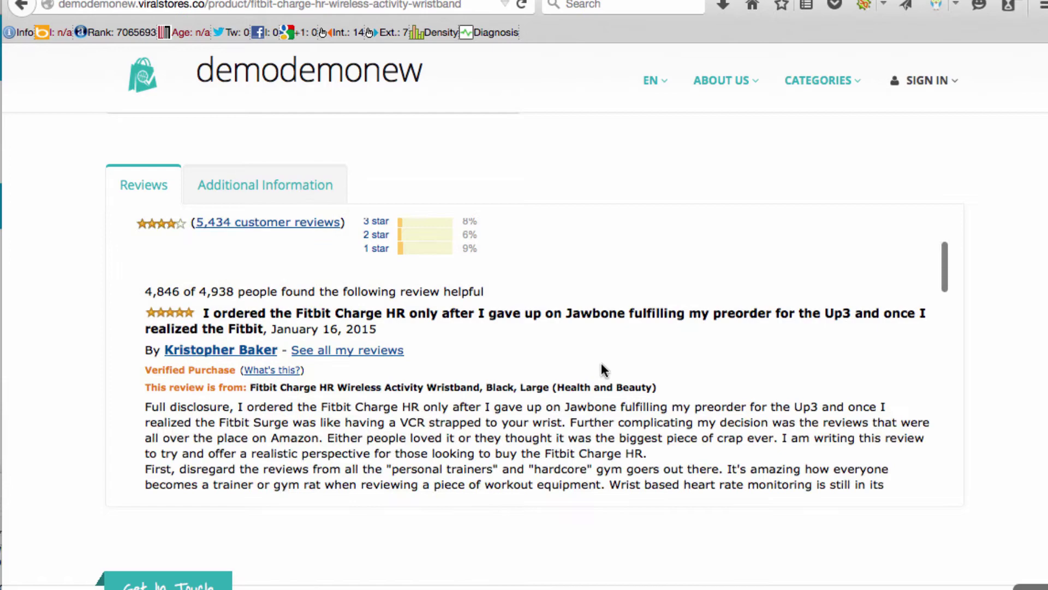
scroll(601, 363, up, 10)
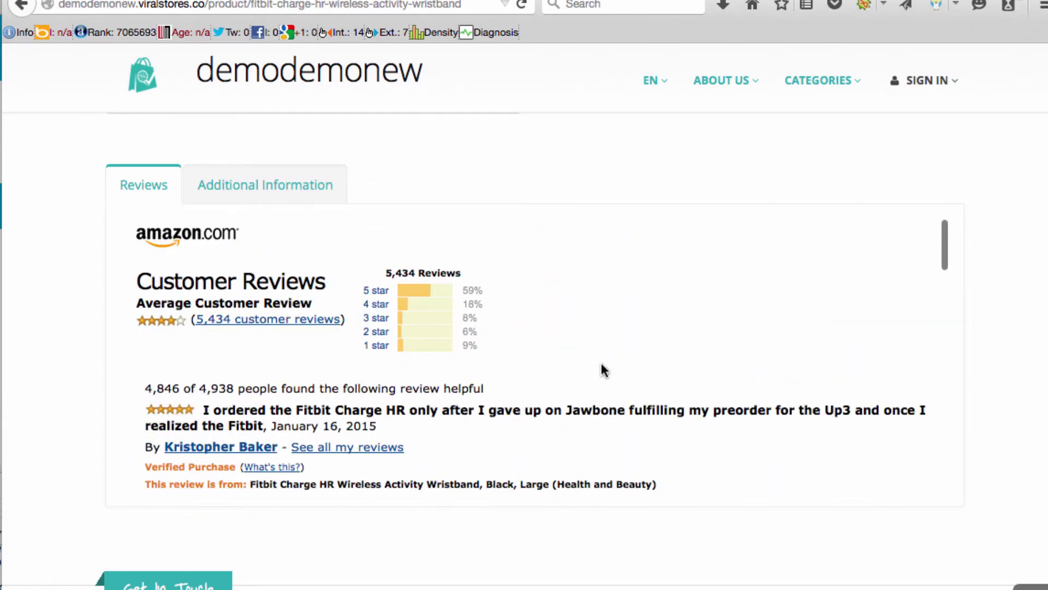
scroll(720, 167, up, 7)
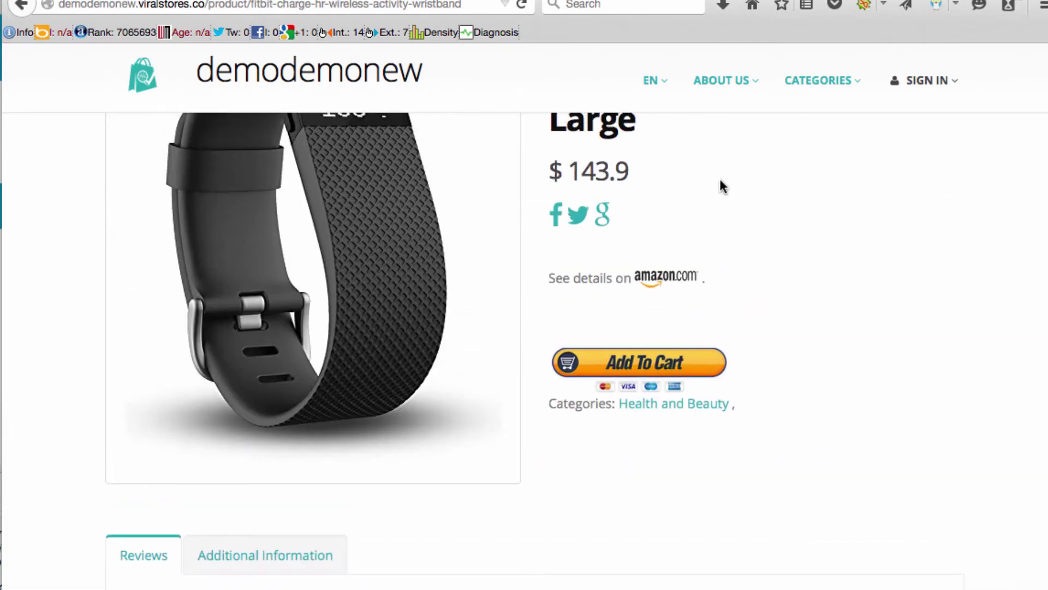
scroll(744, 264, down, 2)
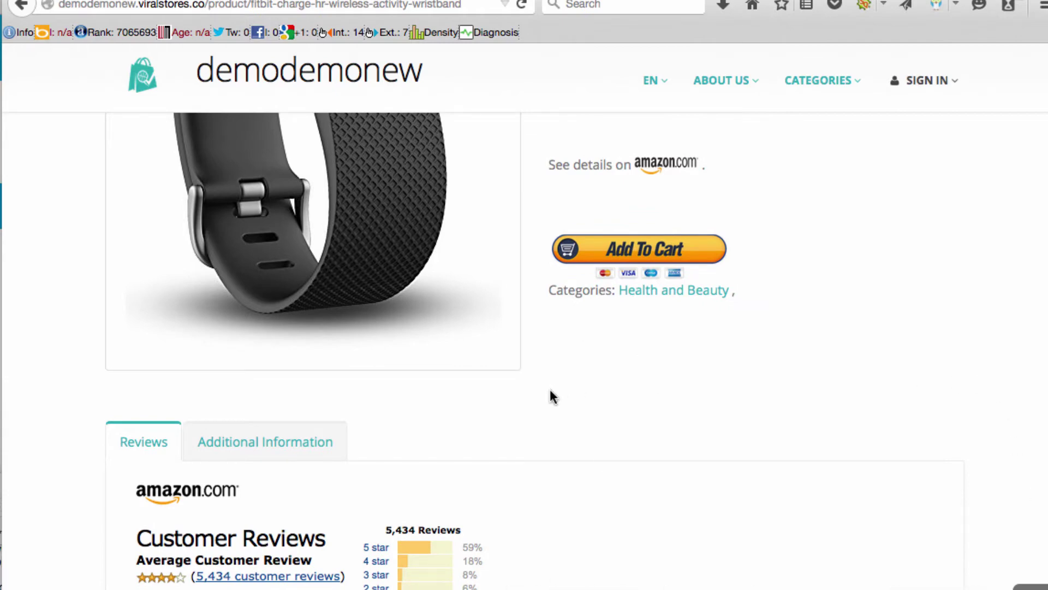
scroll(551, 396, up, 5)
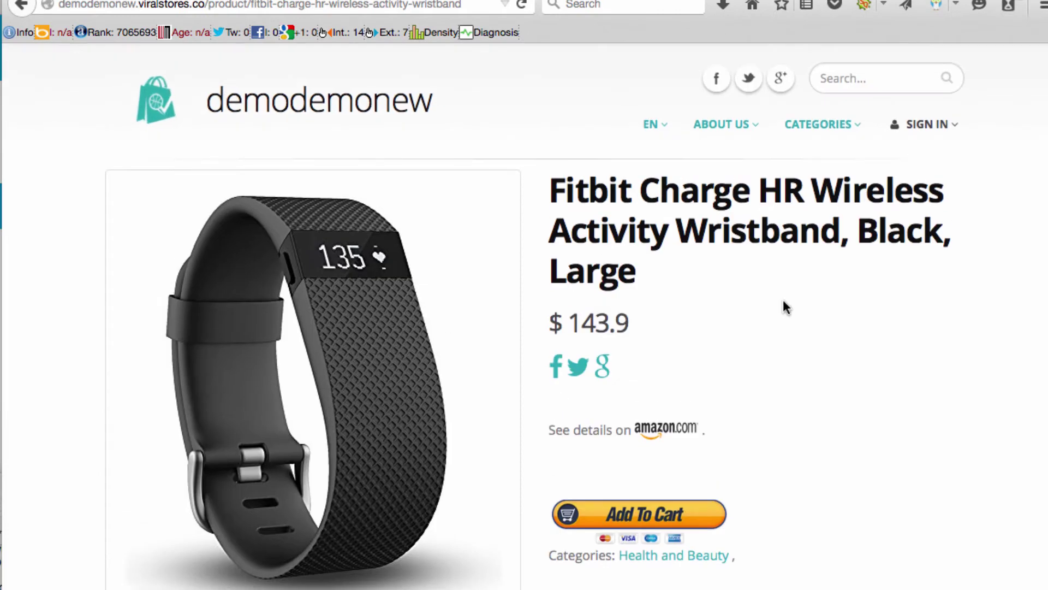
scroll(784, 304, down, 3)
scroll(739, 338, up, 3)
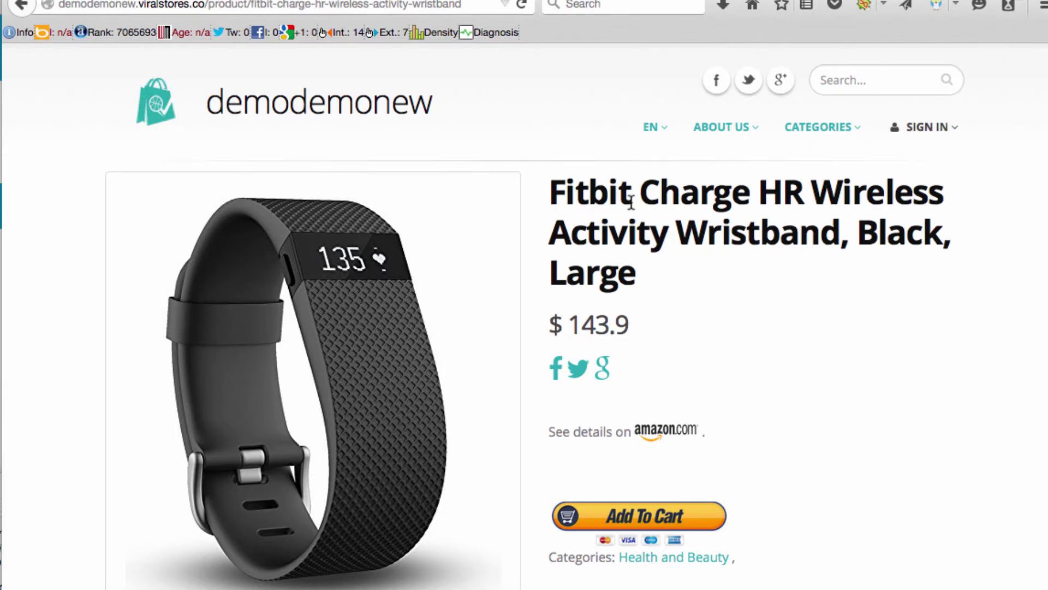
Close the product page tab to return to the campaigns list
scroll(524, 169, down, 1)
scroll(523, 162, down, 5)
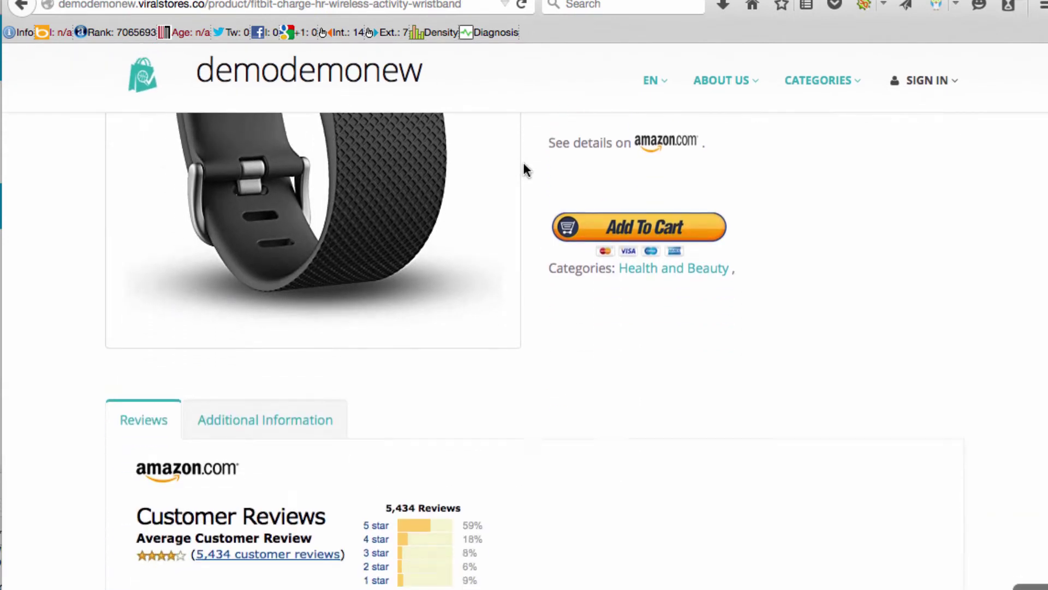
scroll(523, 162, up, 8)
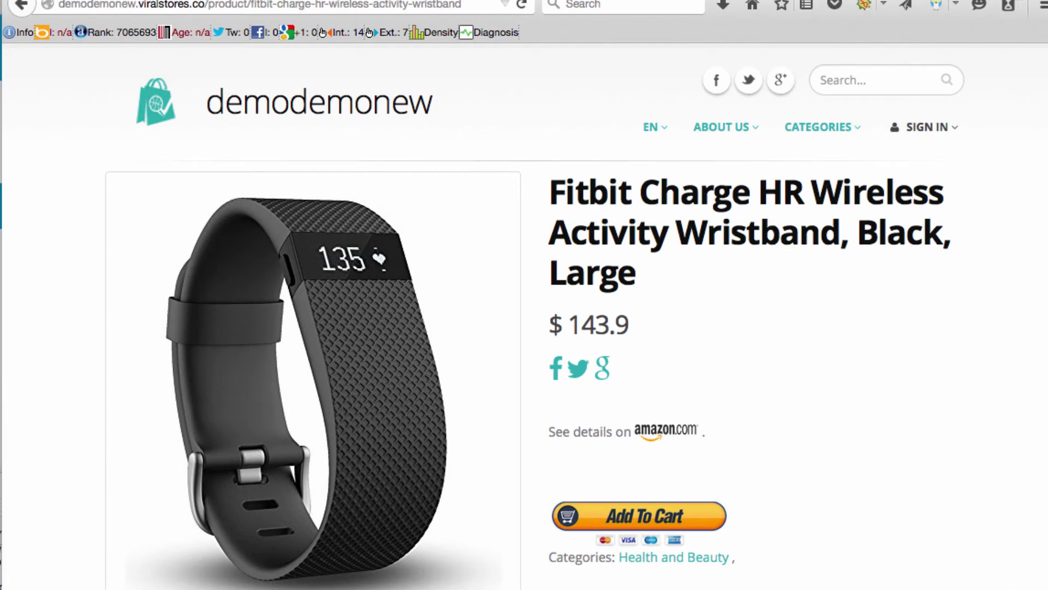
key(ctrl+w)
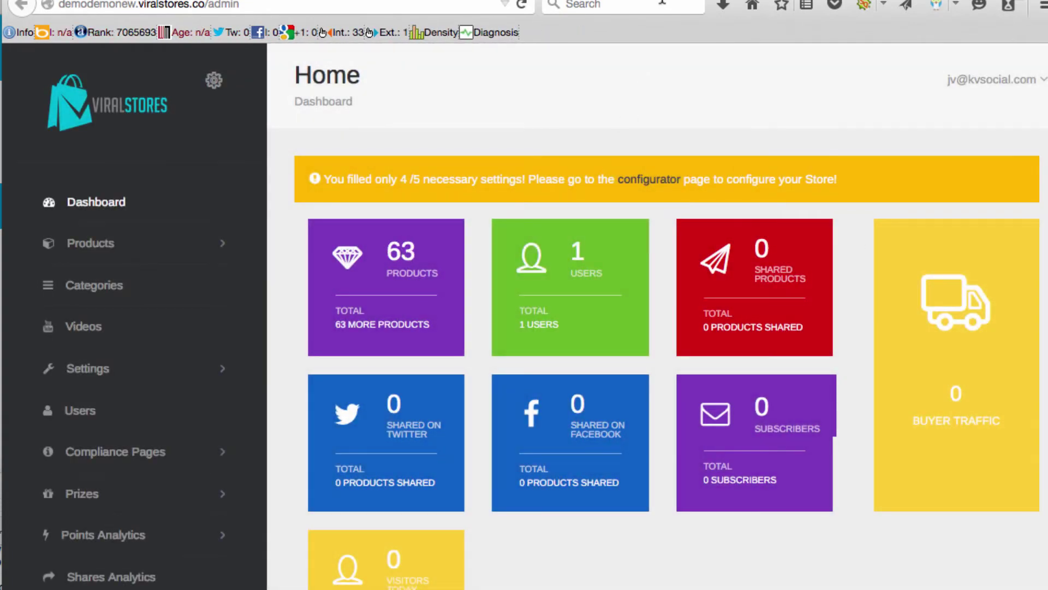
Revisit the Fitbit Charge HR product page, then switch back to the Campaigns list
click(662, 2)
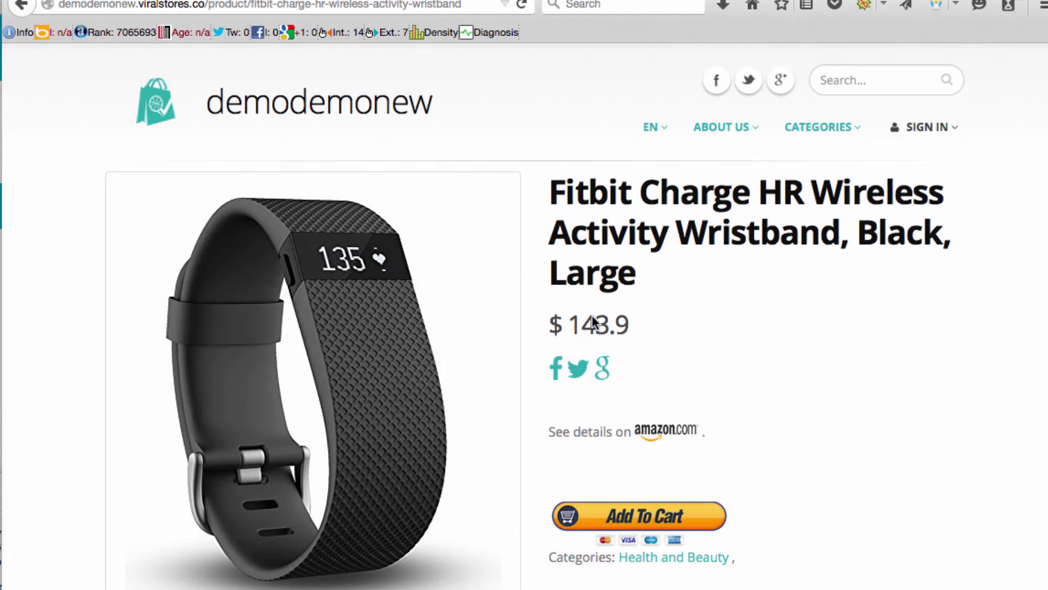
scroll(535, 253, down, 1)
scroll(535, 254, up, 1)
key(ctrl+Tab)
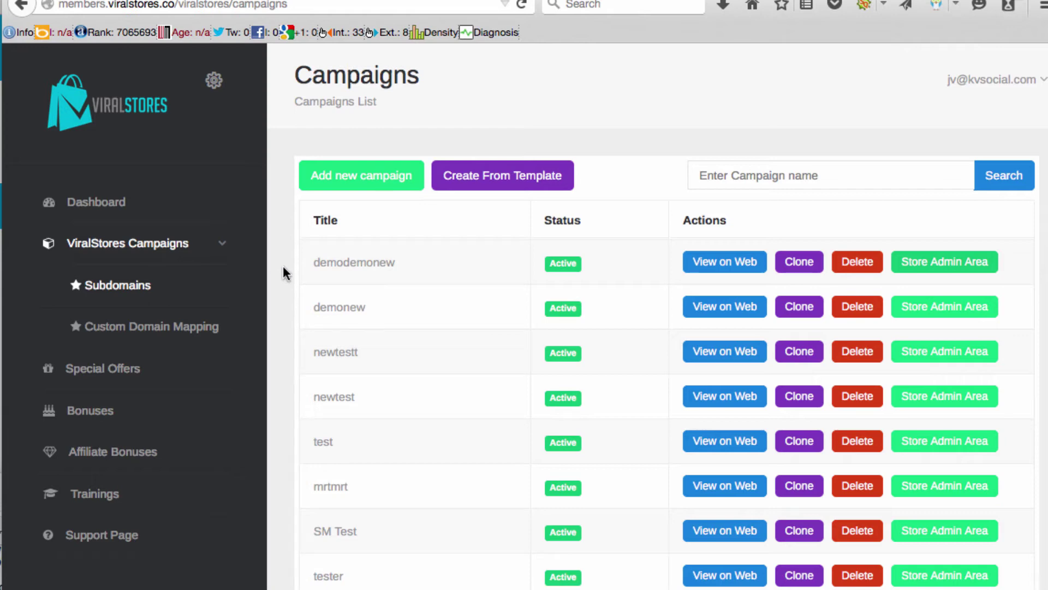
Open the demodemonew admin dashboard and expand Products to show List and Load
click(935, 265)
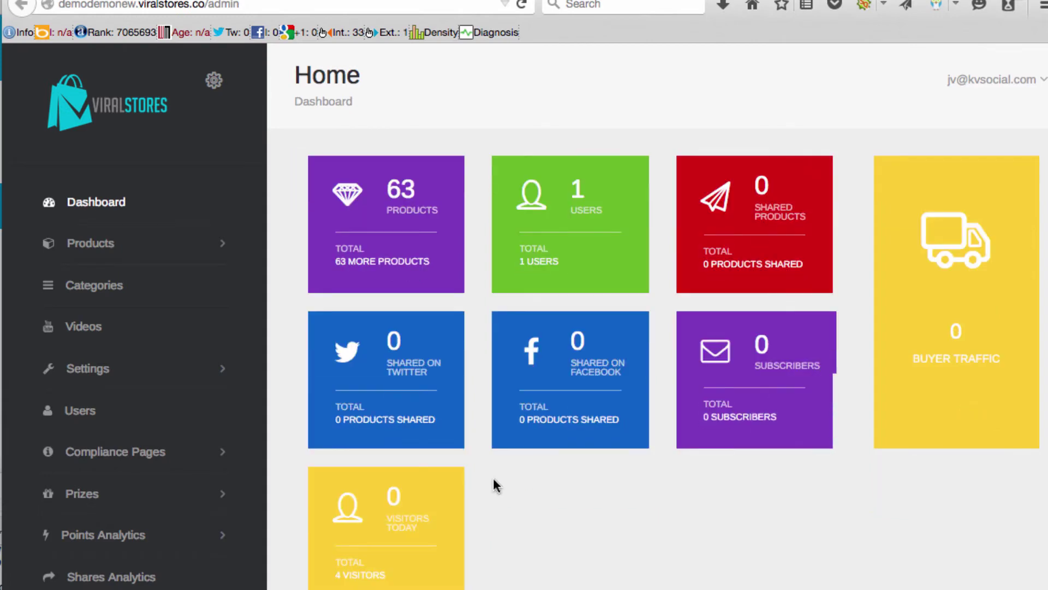
scroll(474, 487, down, 2)
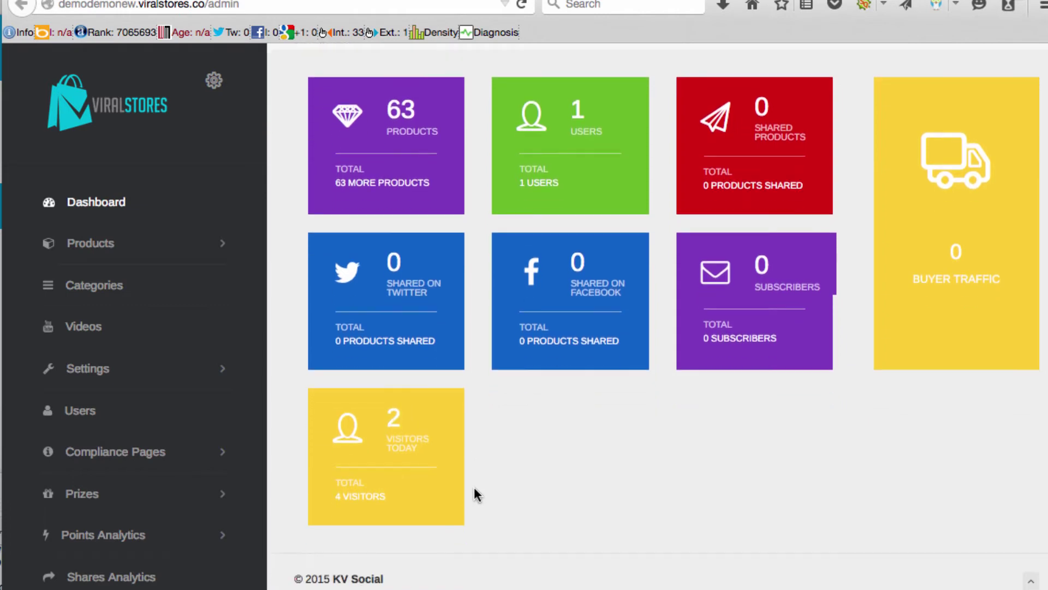
scroll(474, 486, up, 2)
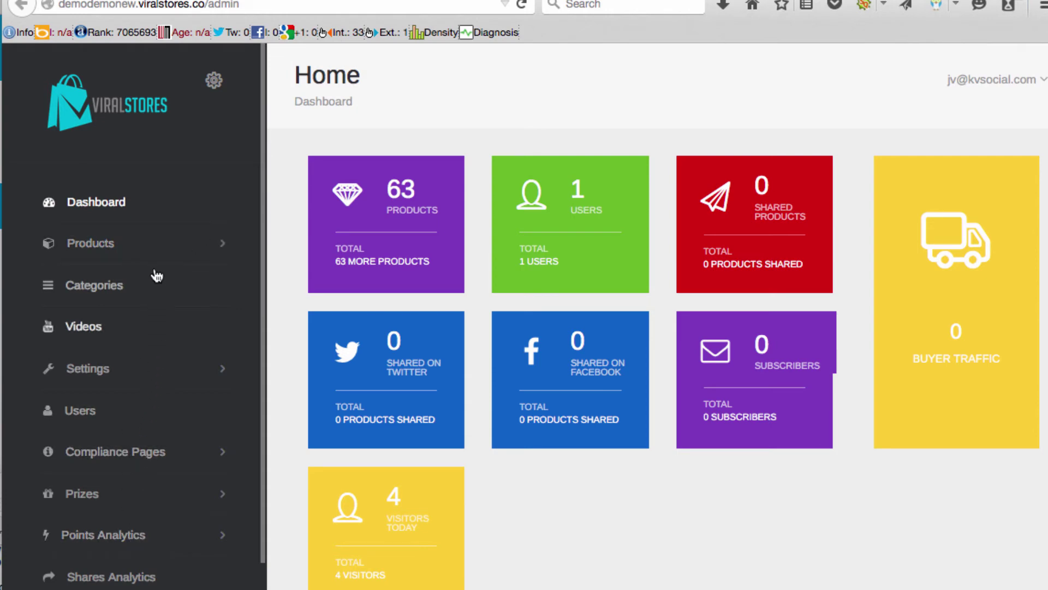
click(209, 244)
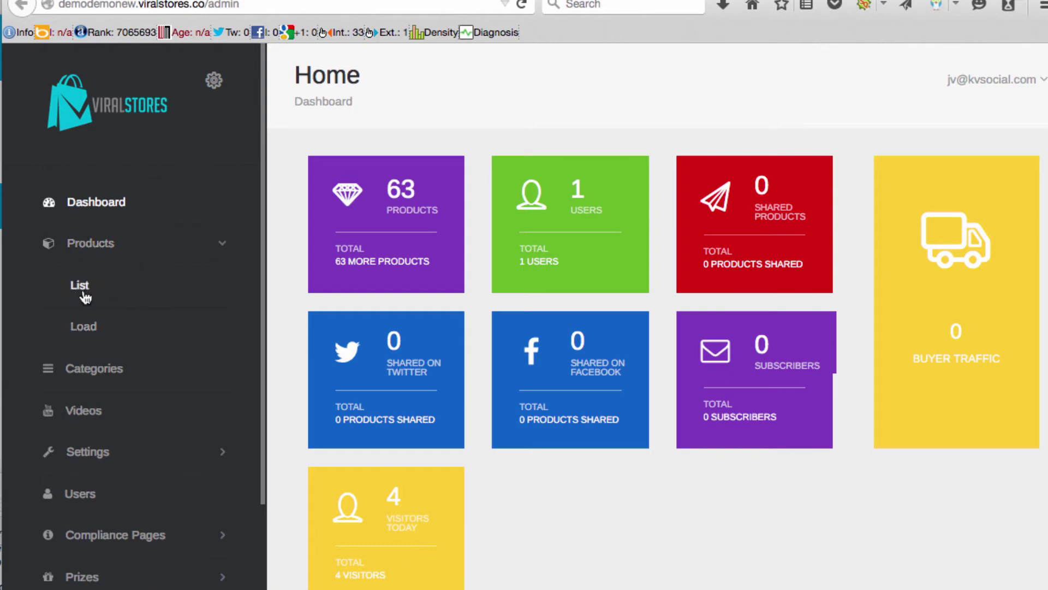
Open the Load page for importing Amazon products
click(83, 326)
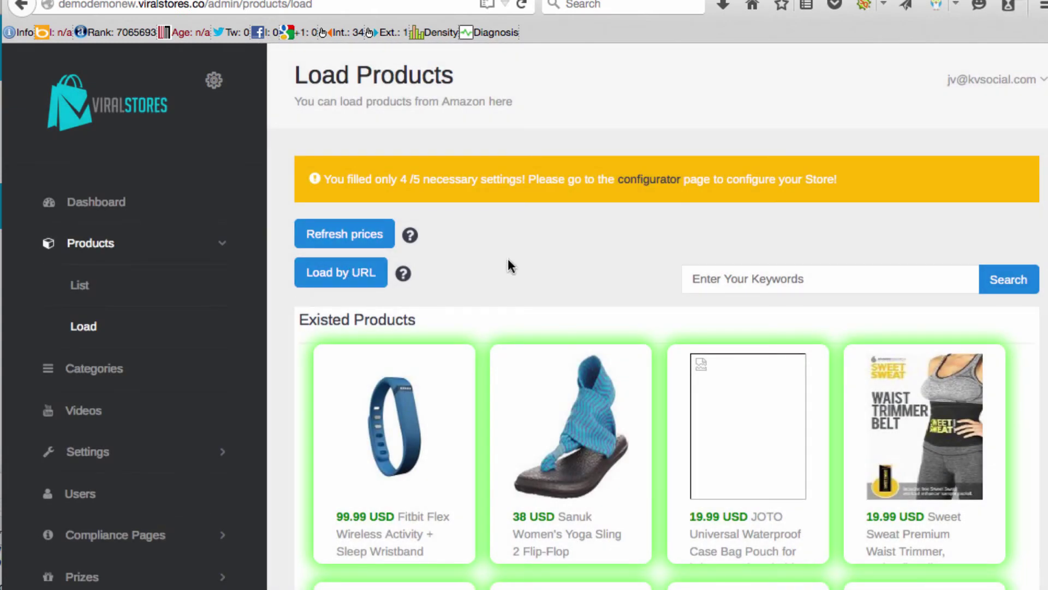
scroll(501, 265, down, 9)
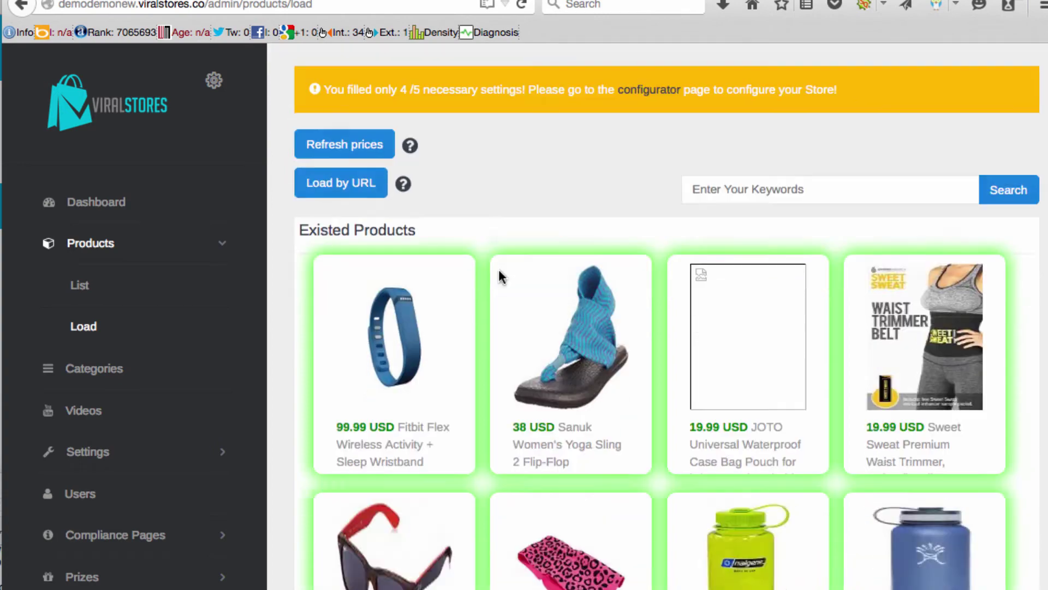
scroll(487, 273, down, 7)
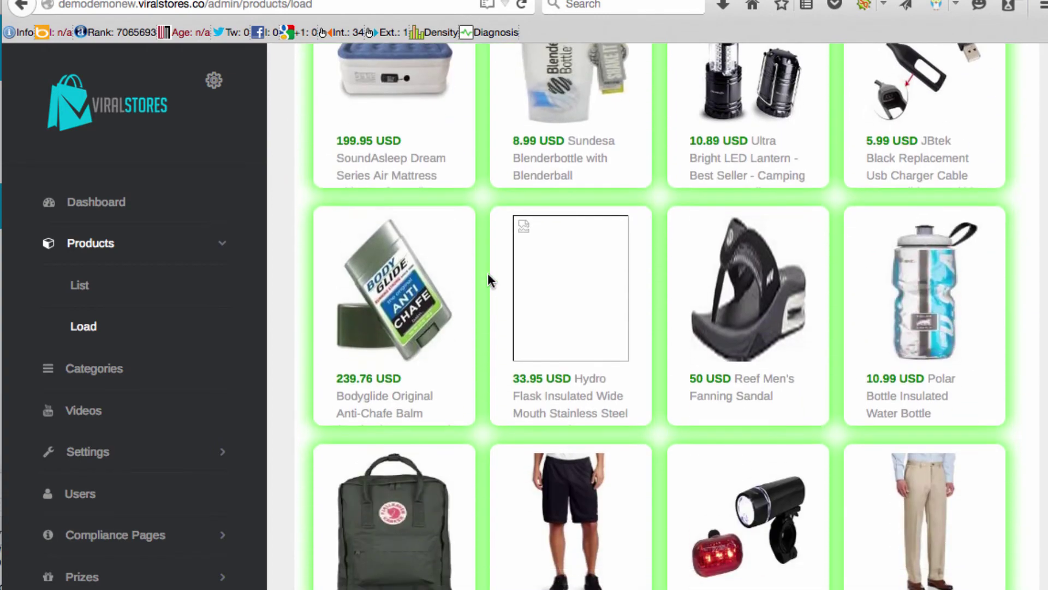
scroll(487, 273, up, 7)
scroll(487, 273, up, 9)
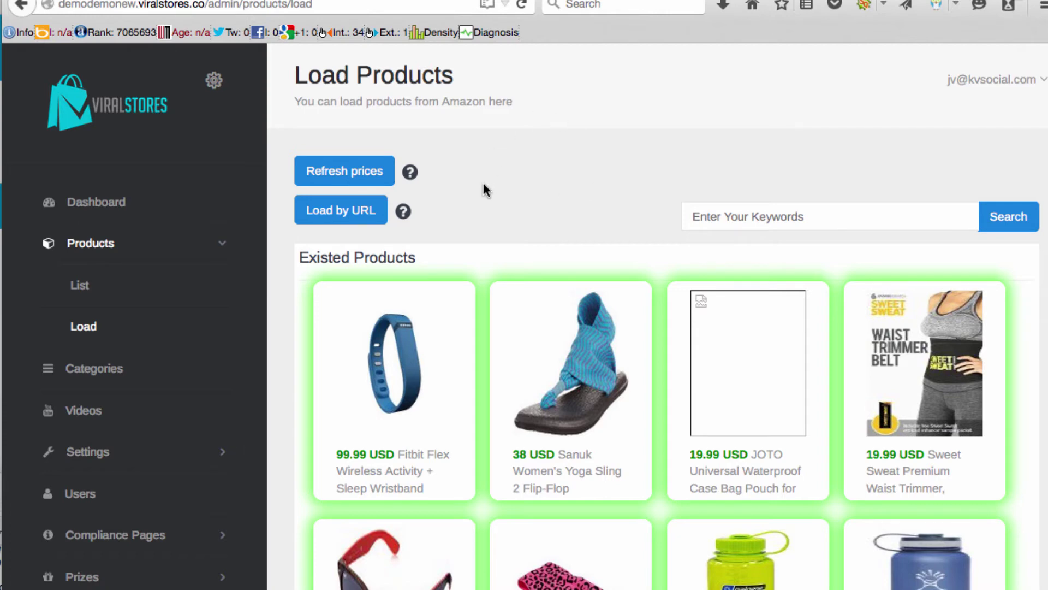
Search Amazon products with the keyword 'fitbit'
click(741, 213)
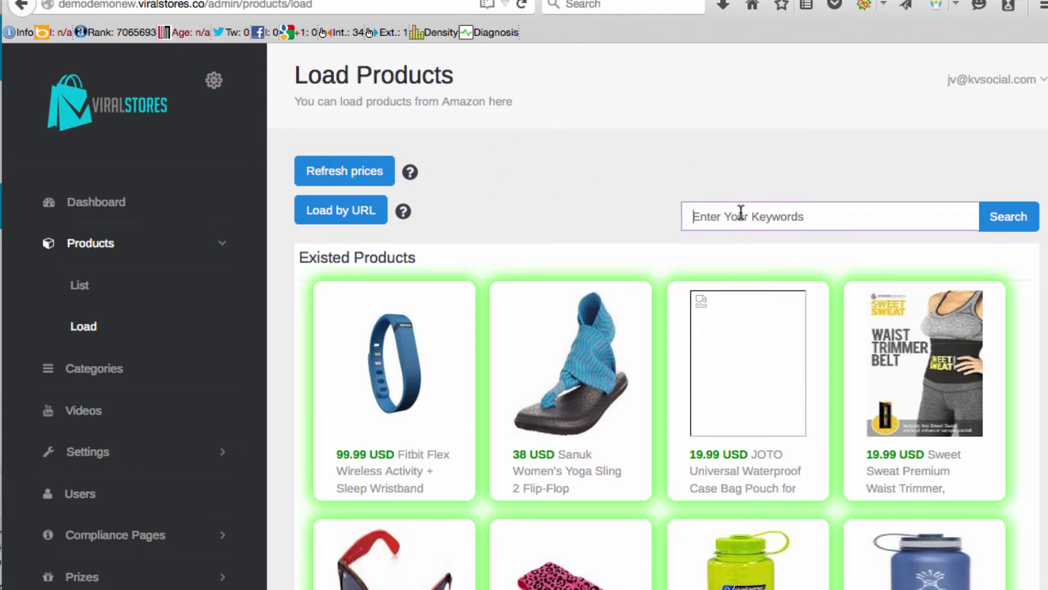
text(fitbi)
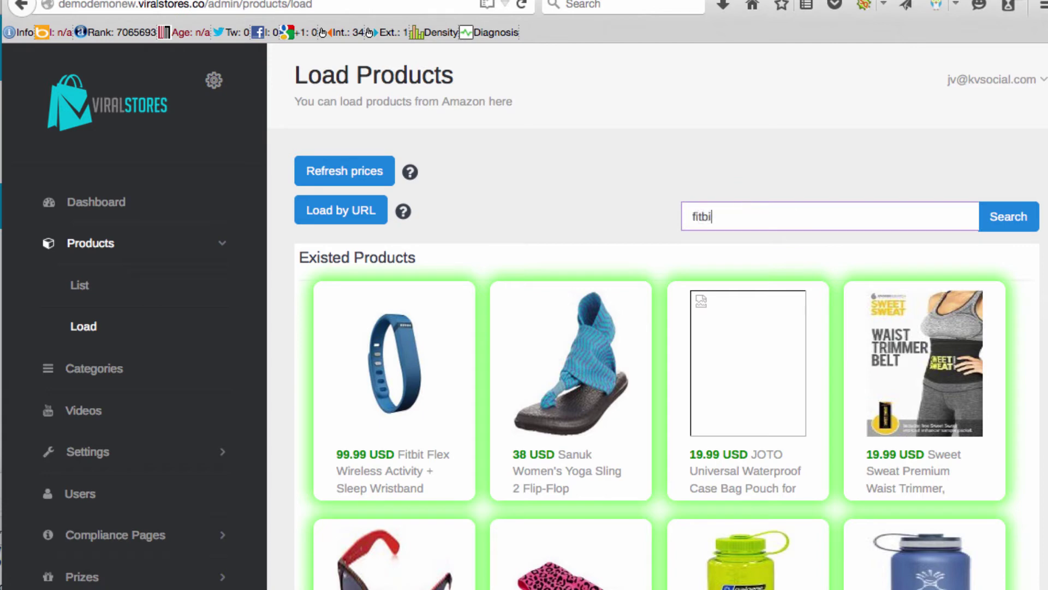
text(t)
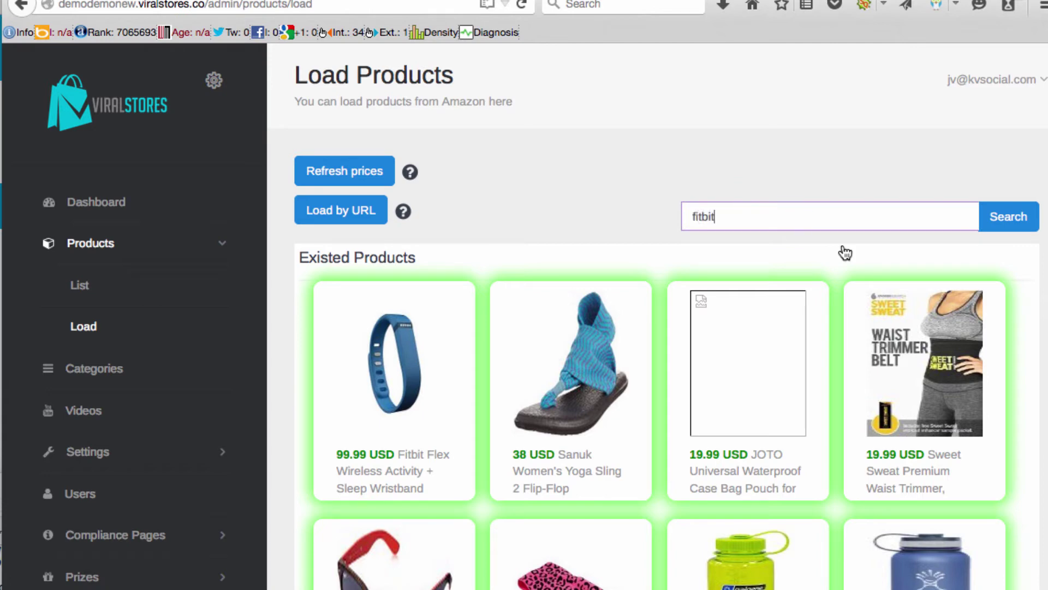
click(1006, 229)
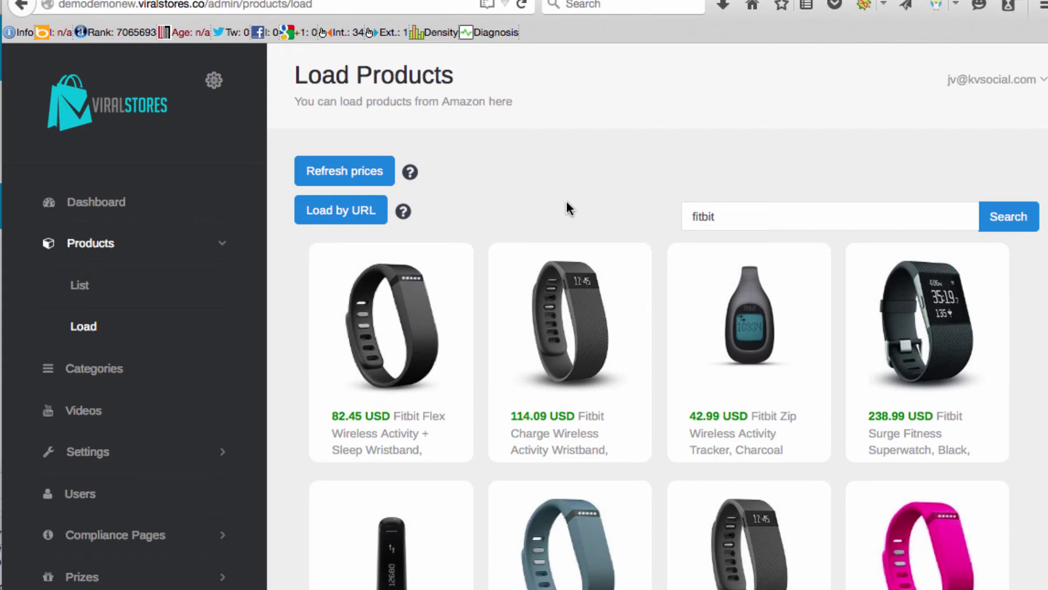
scroll(568, 209, down, 1)
scroll(568, 206, down, 5)
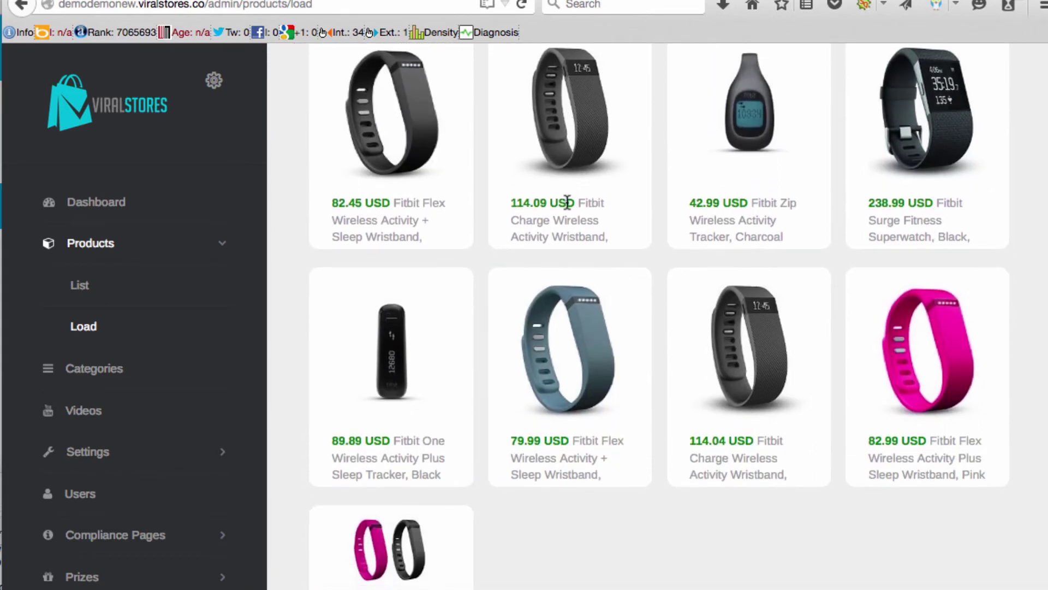
scroll(568, 202, up, 4)
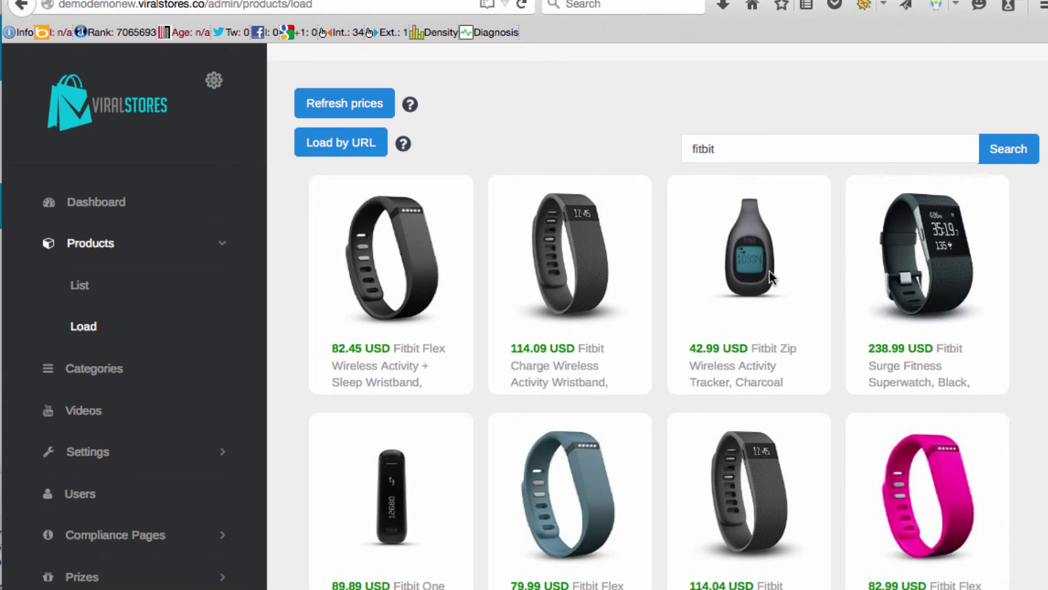
scroll(531, 376, down, 2)
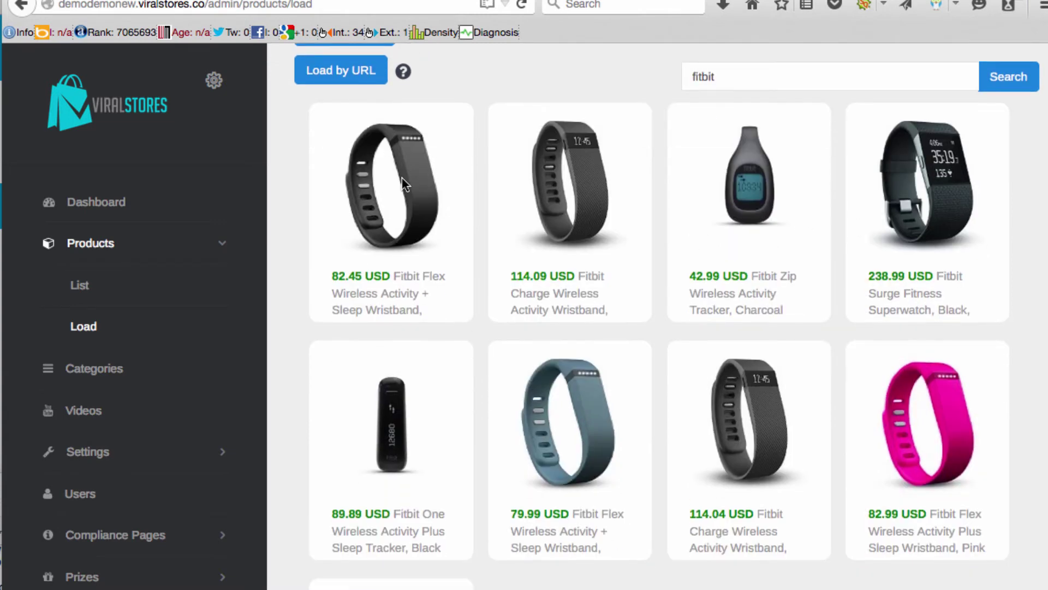
Add the Fitbit Flex wristband at 82.45 USD to the store
click(405, 182)
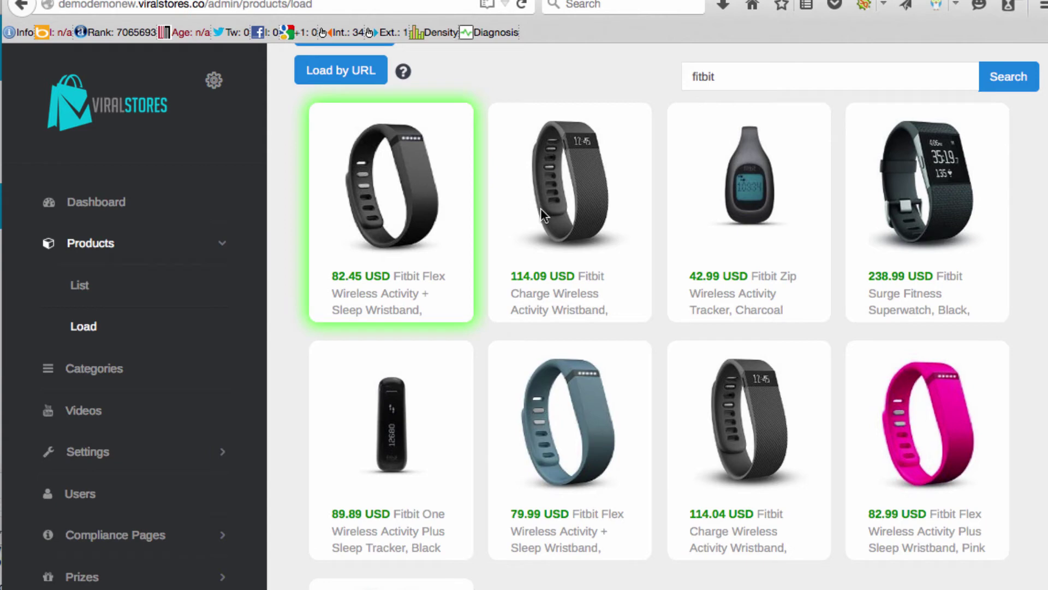
scroll(541, 209, down, 1)
scroll(540, 209, up, 5)
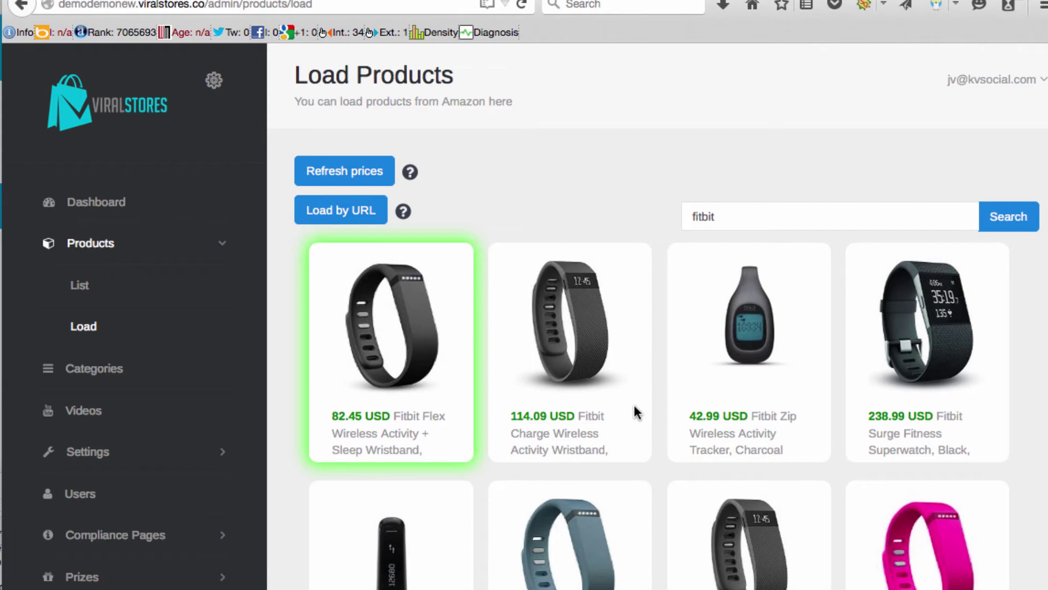
scroll(143, 301, down, 1)
scroll(144, 302, down, 1)
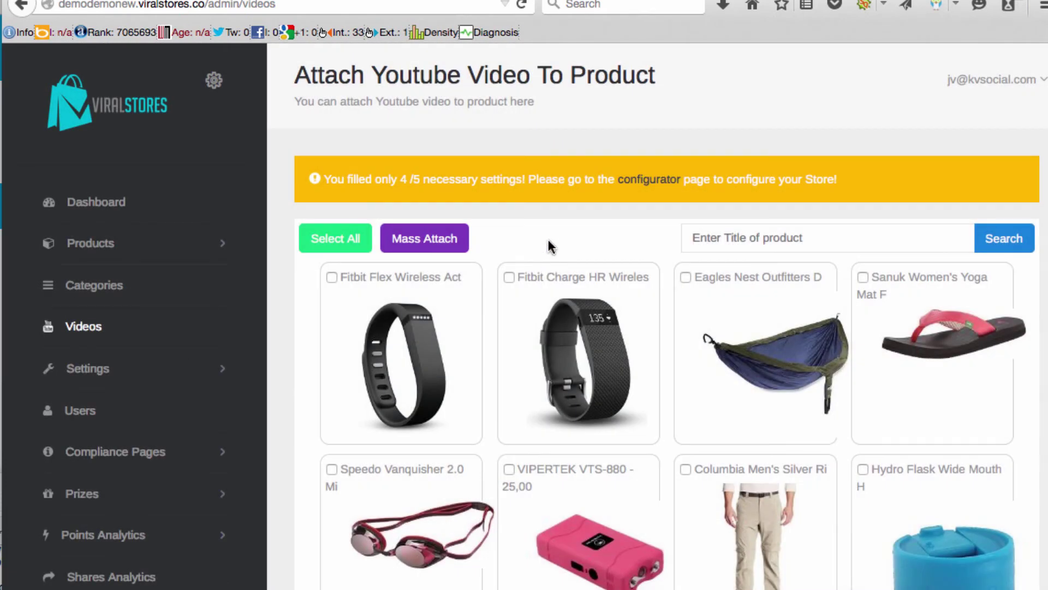
Scroll through the Attach Youtube Video To Product grid of store products
scroll(548, 246, down, 3)
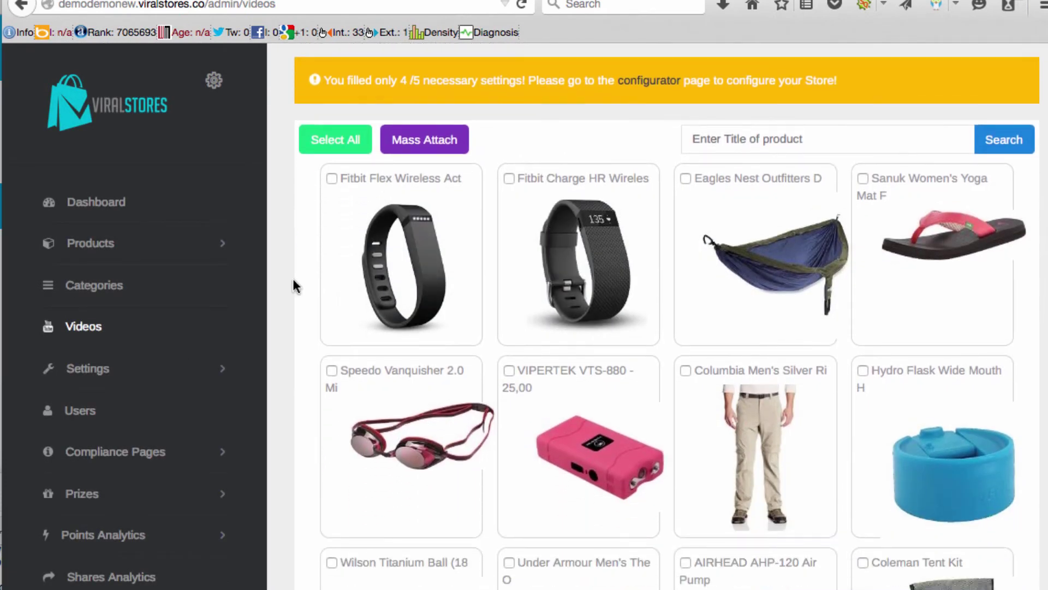
scroll(312, 267, down, 5)
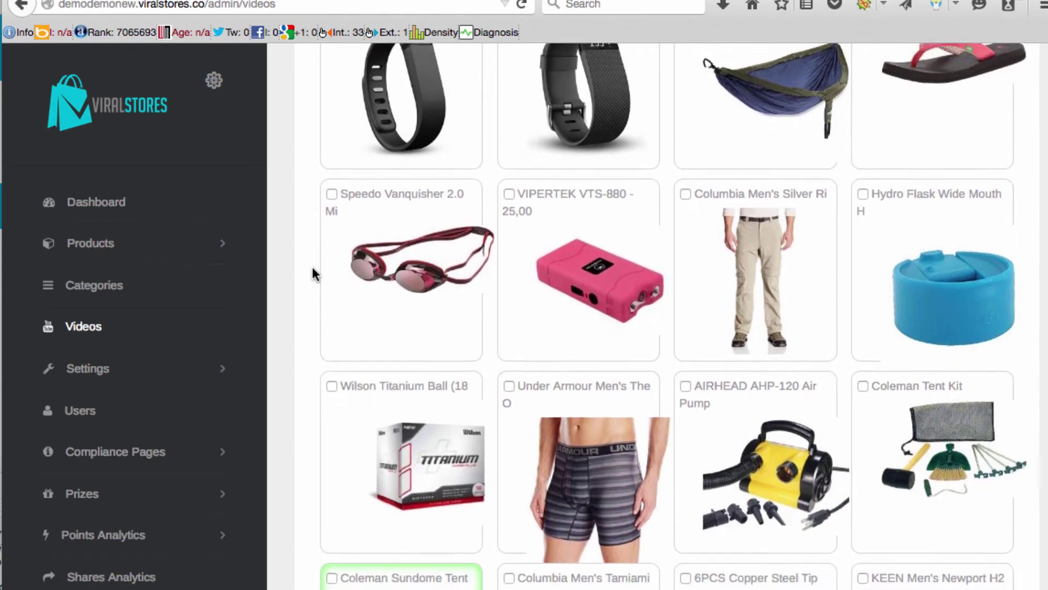
scroll(312, 266, up, 8)
scroll(312, 266, down, 1)
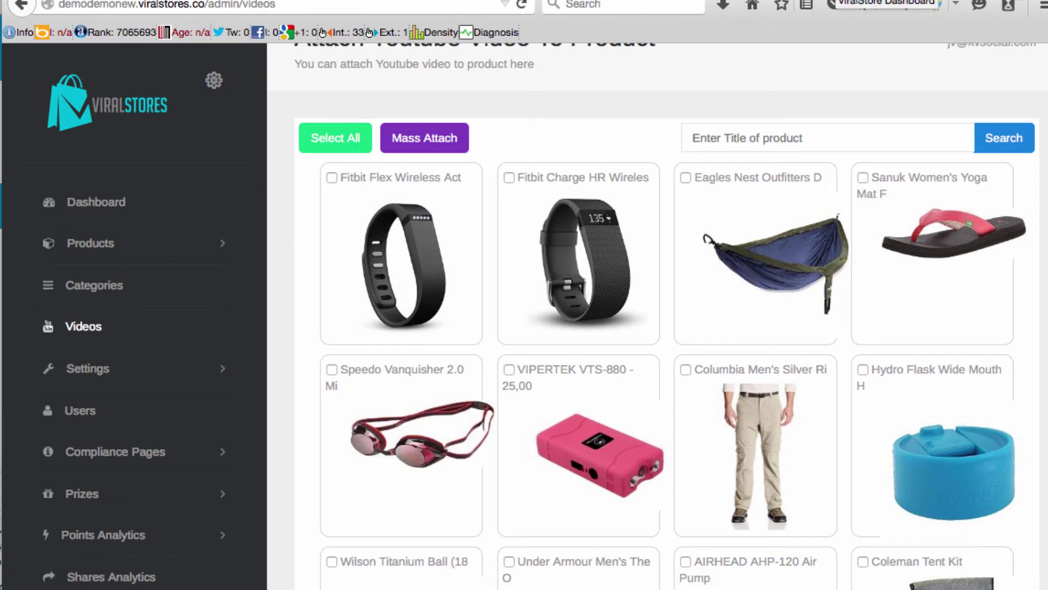
Go to youtube.com and search for 'fitbit' videos
click(864, 3)
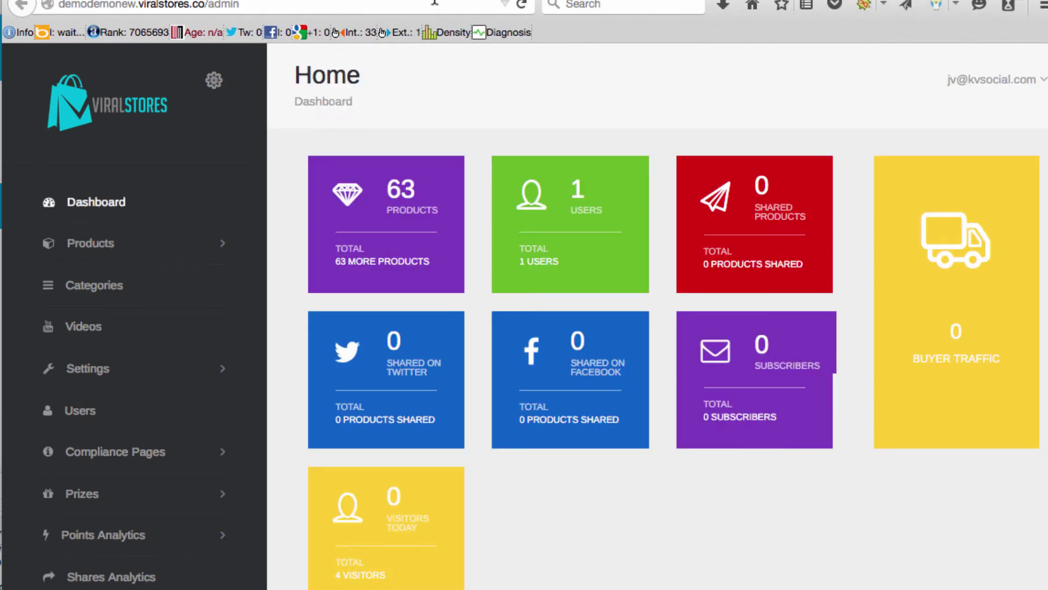
text(youtube.com/)
key(Return)
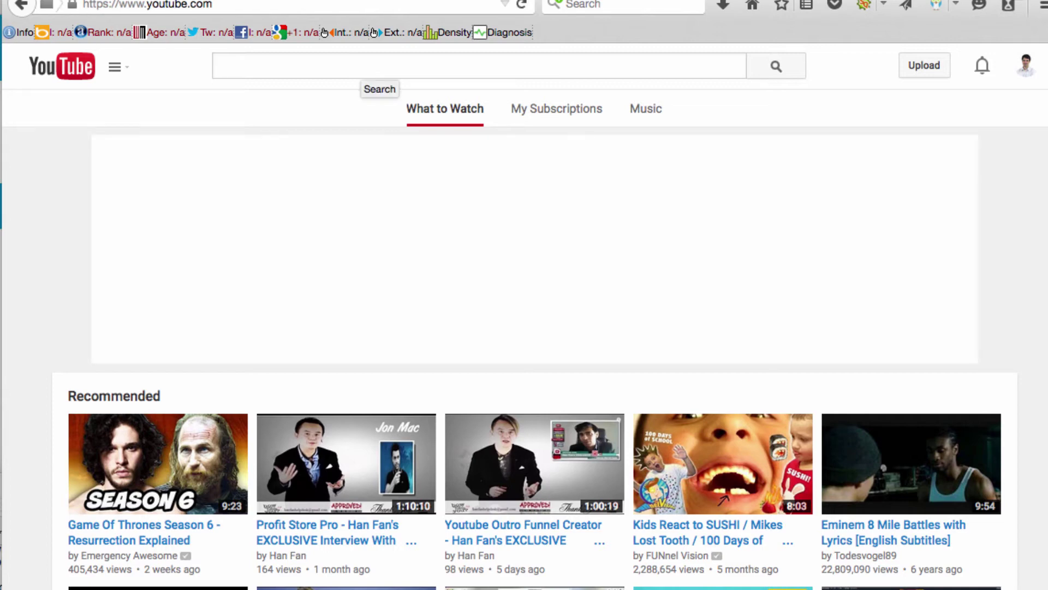
text(fitbi)
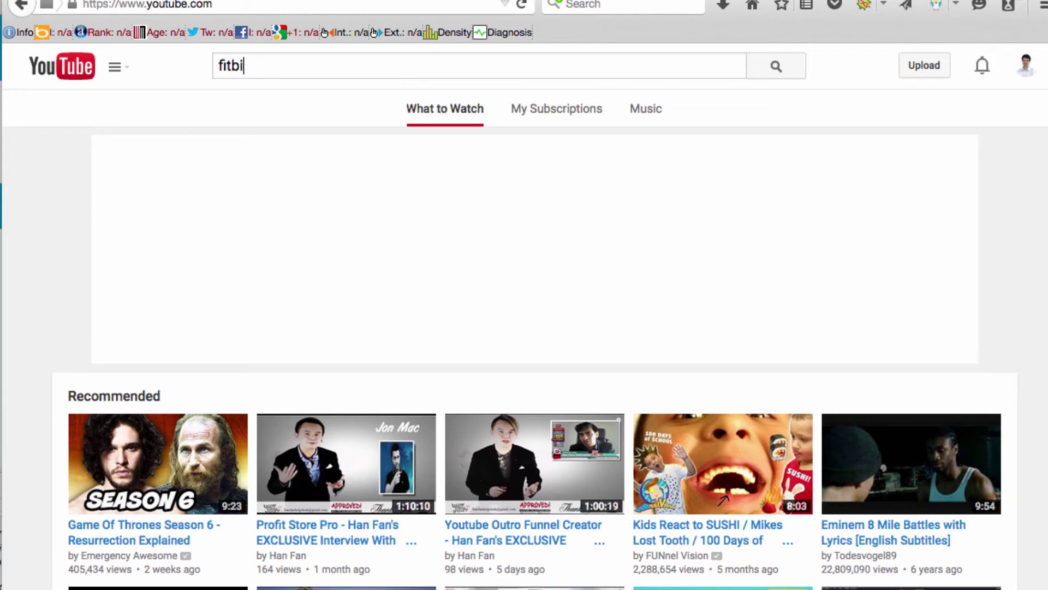
text(t)
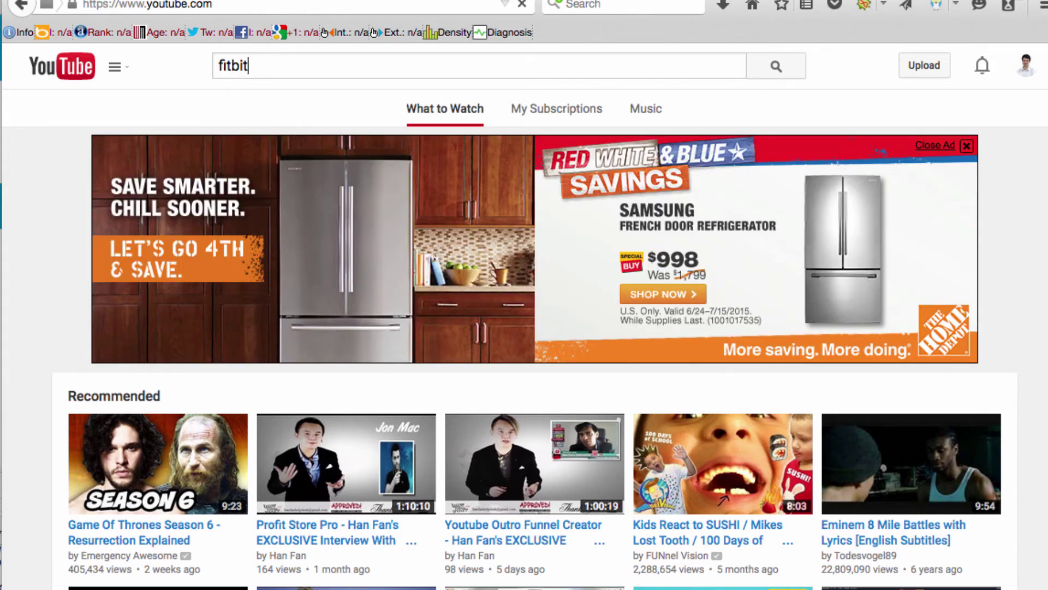
key(Return)
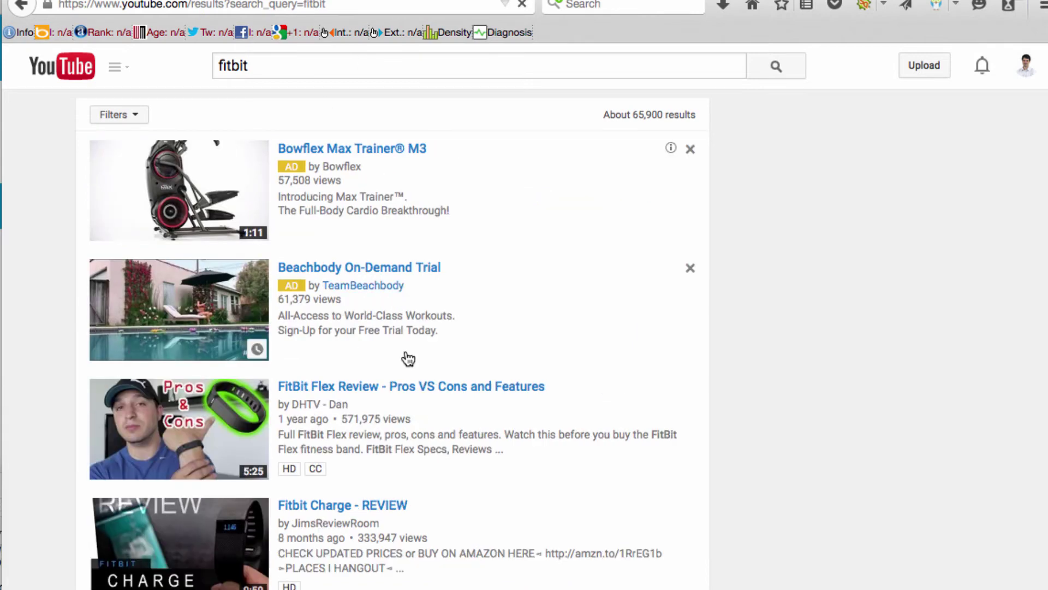
Open the Fitbit Charge HR vs. Fitbit Surge review, copy its URL, and pause it
scroll(473, 360, down, 2)
scroll(456, 433, down, 3)
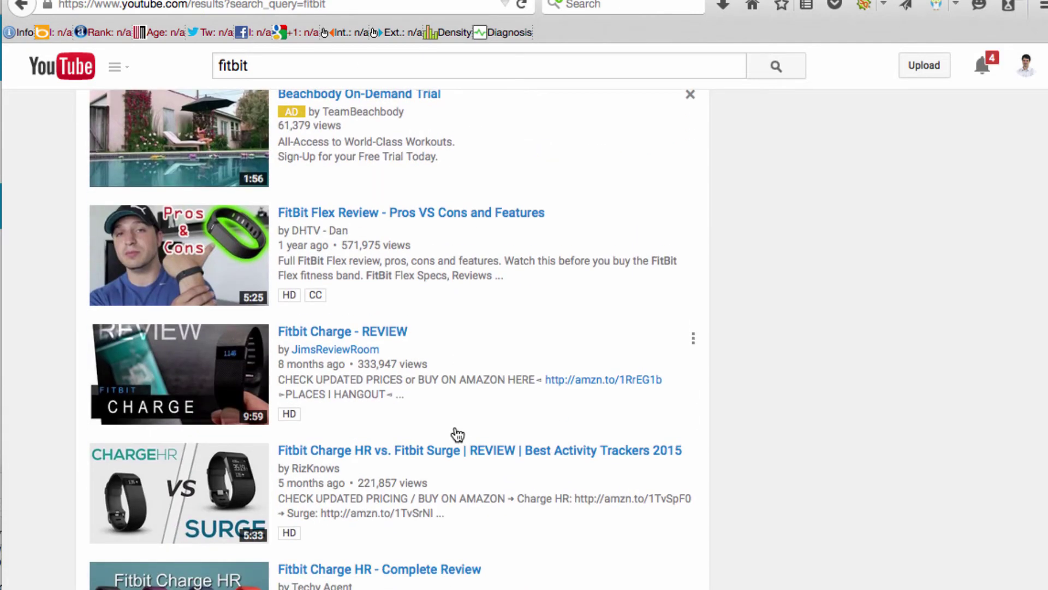
scroll(65, 493, down, 1)
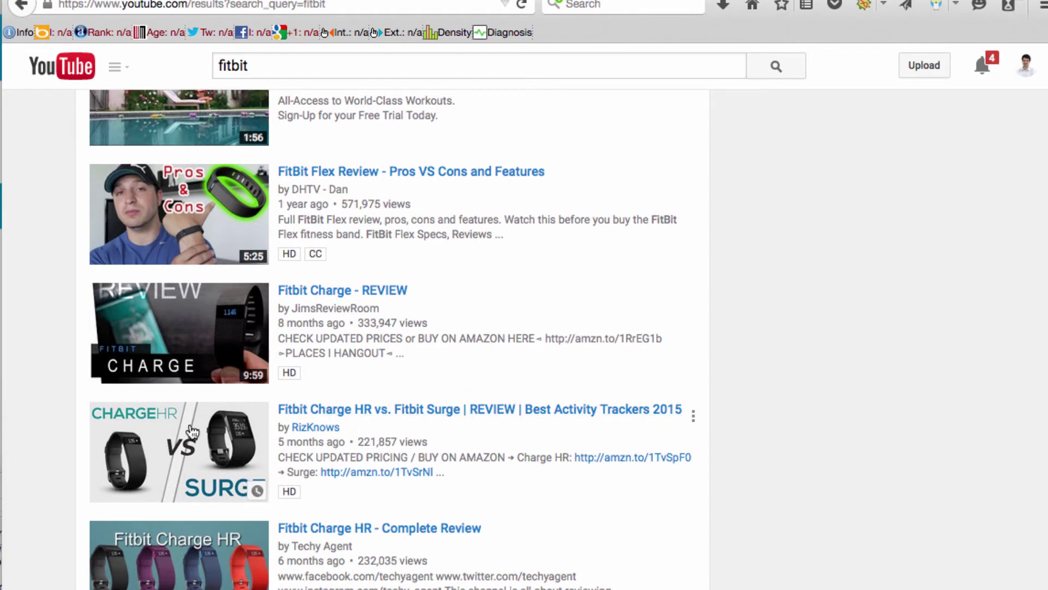
click(377, 409)
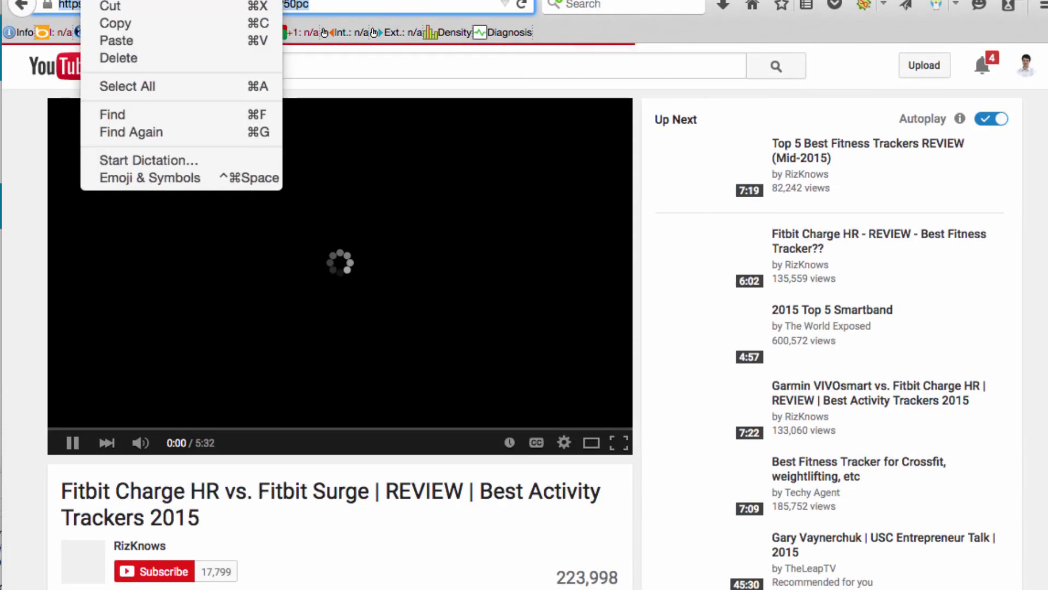
click(122, 30)
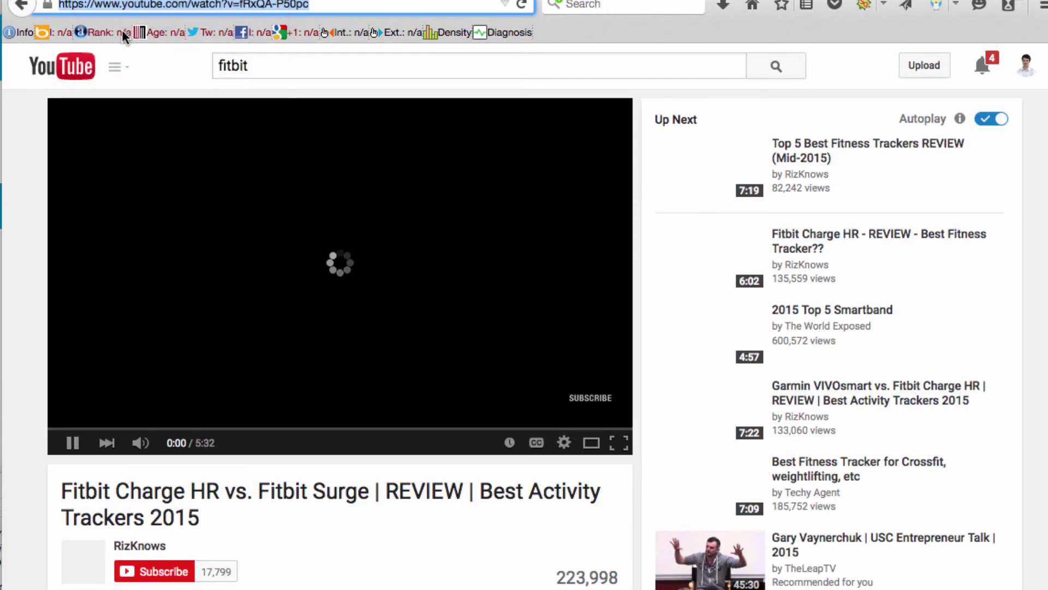
click(68, 442)
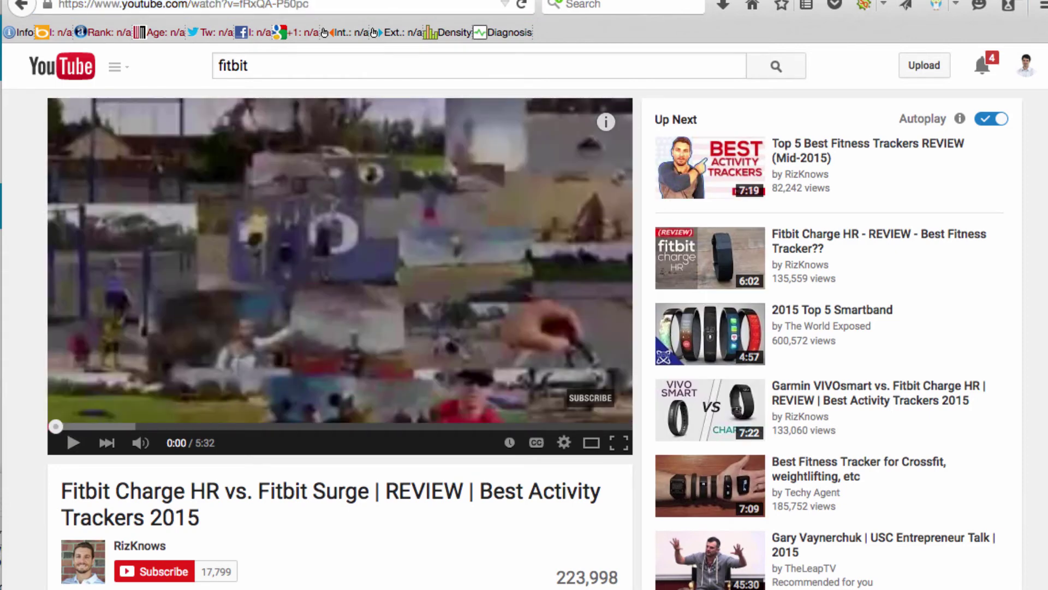
Tick the Fitbit Flex product and paste the copied YouTube link into its video field
key(ctrl+Tab)
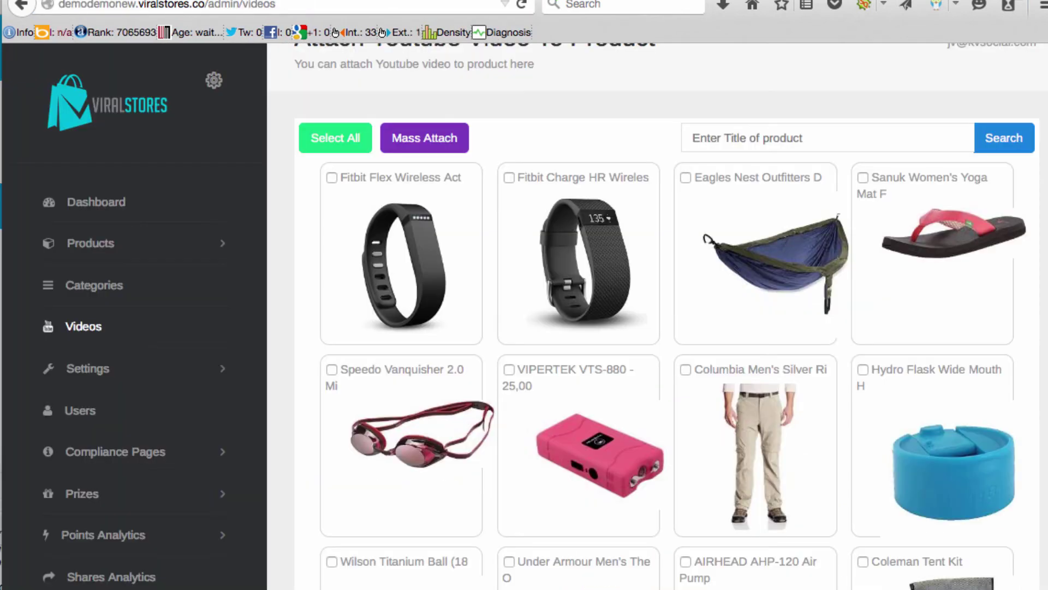
click(332, 177)
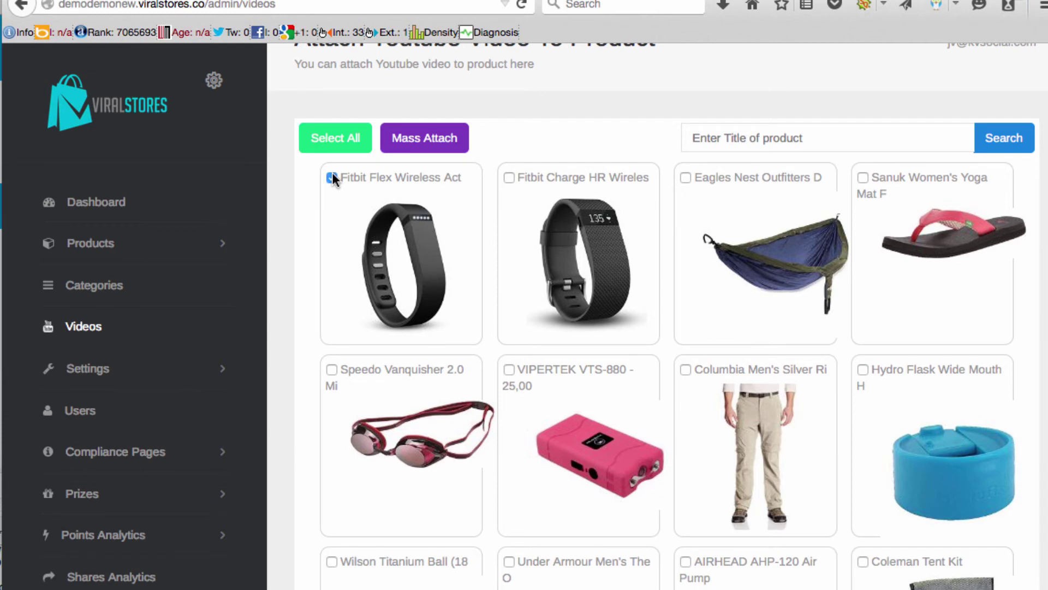
click(419, 235)
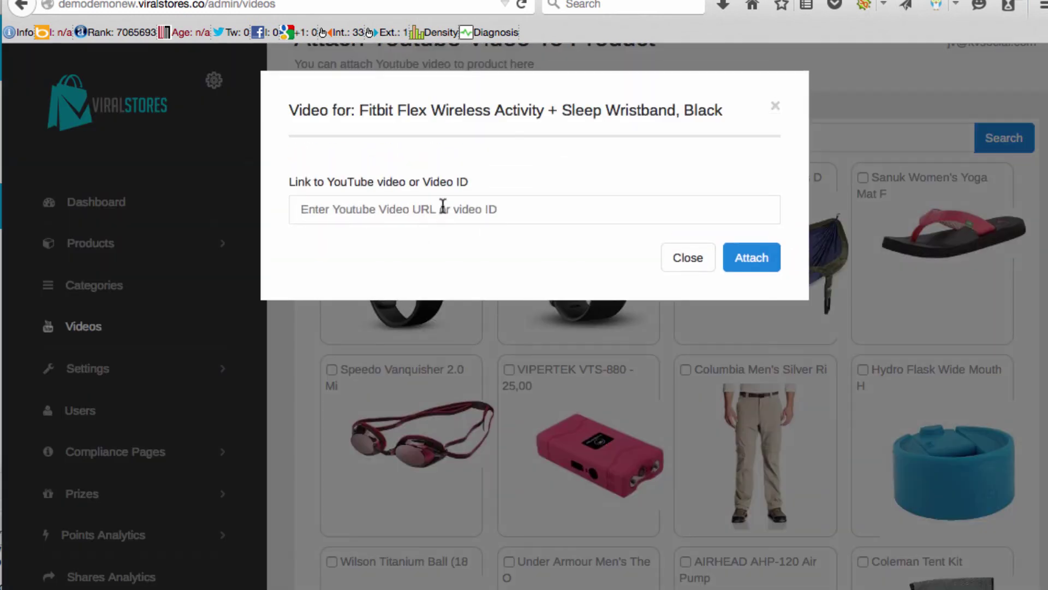
click(442, 208)
click(82, 2)
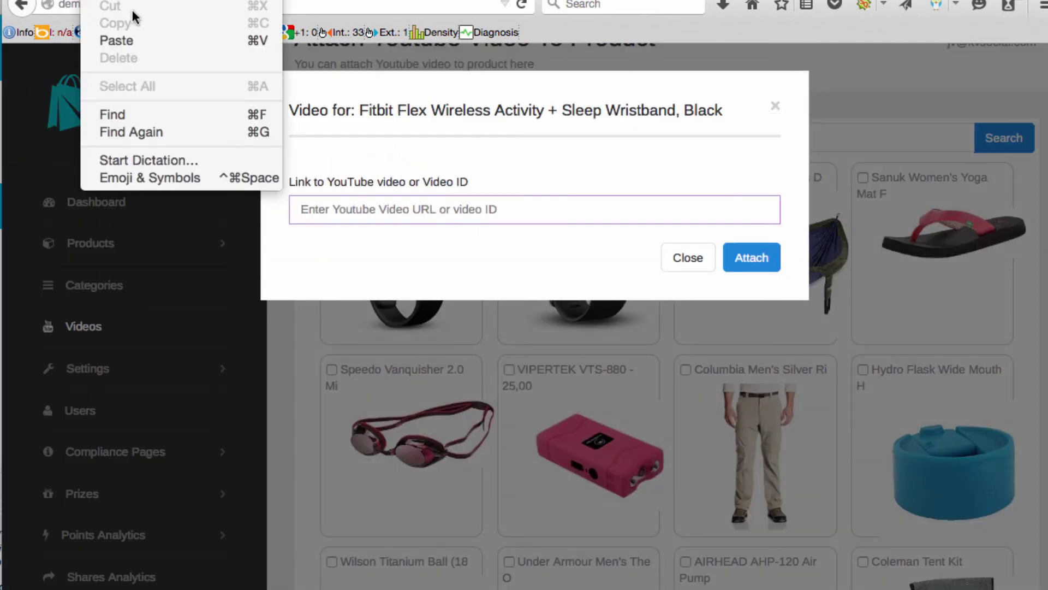
click(75, 40)
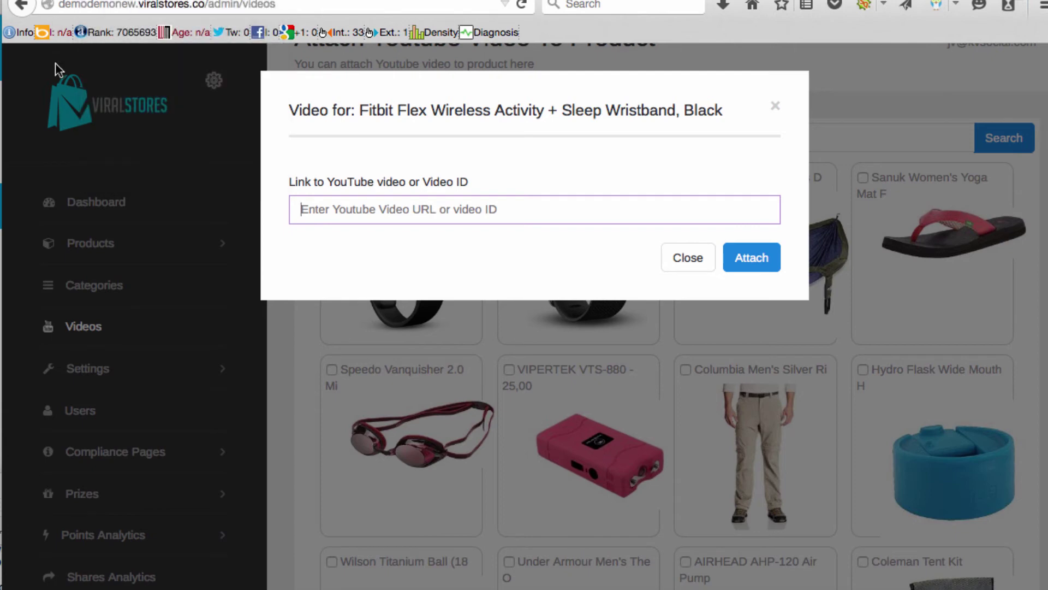
click(90, 1)
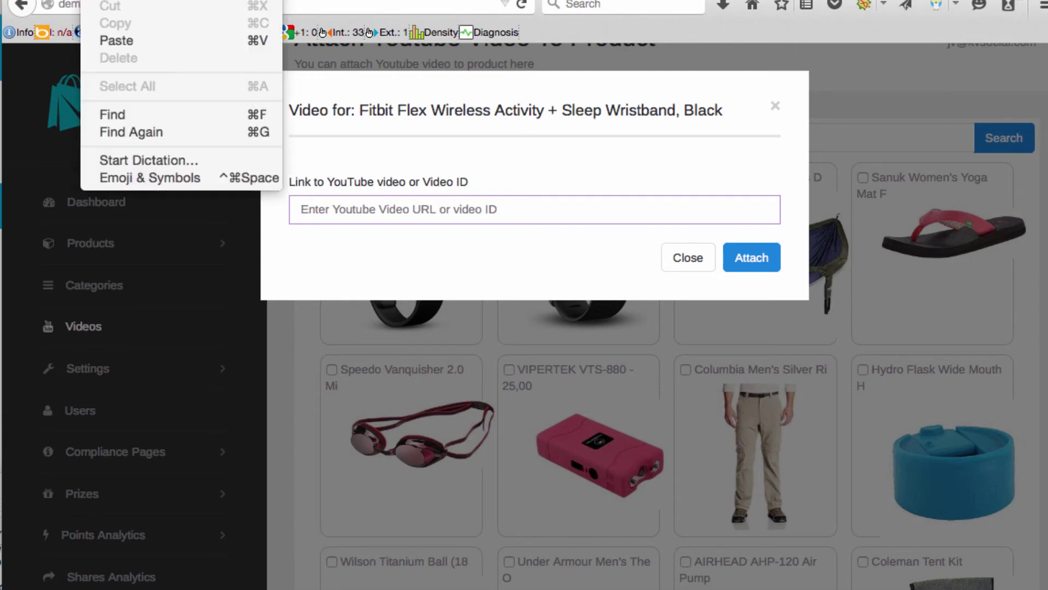
click(121, 43)
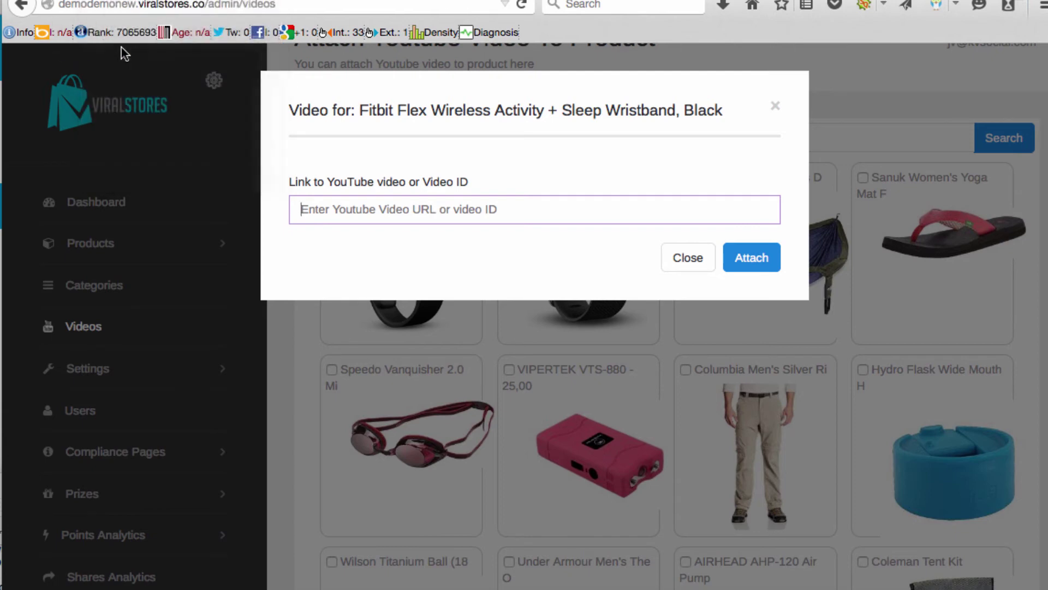
Attach the review video to Fitbit Flex and close the preview
click(761, 264)
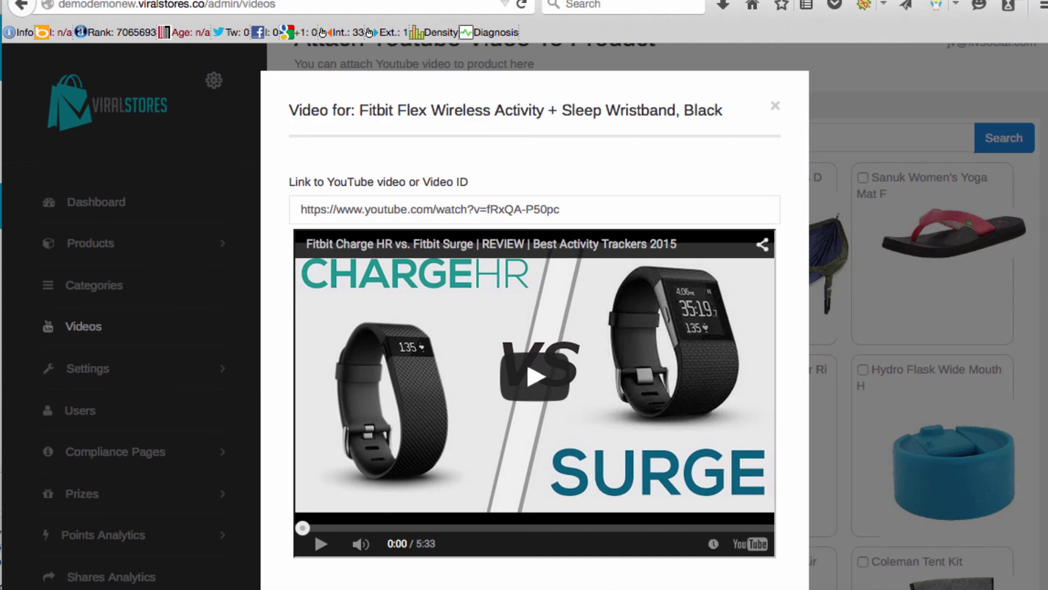
key(Escape)
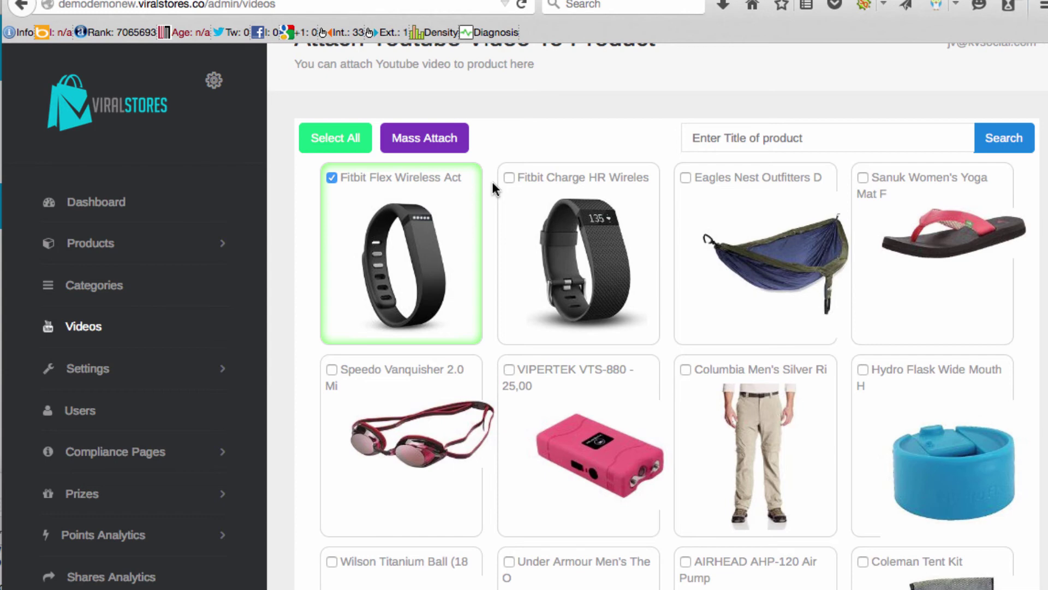
scroll(493, 183, down, 1)
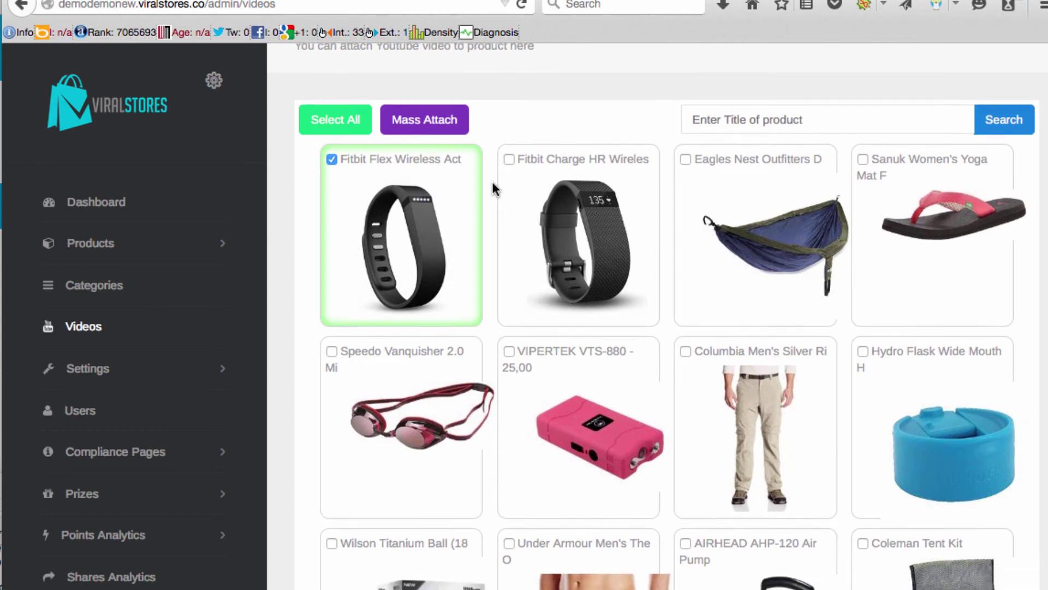
scroll(493, 183, up, 2)
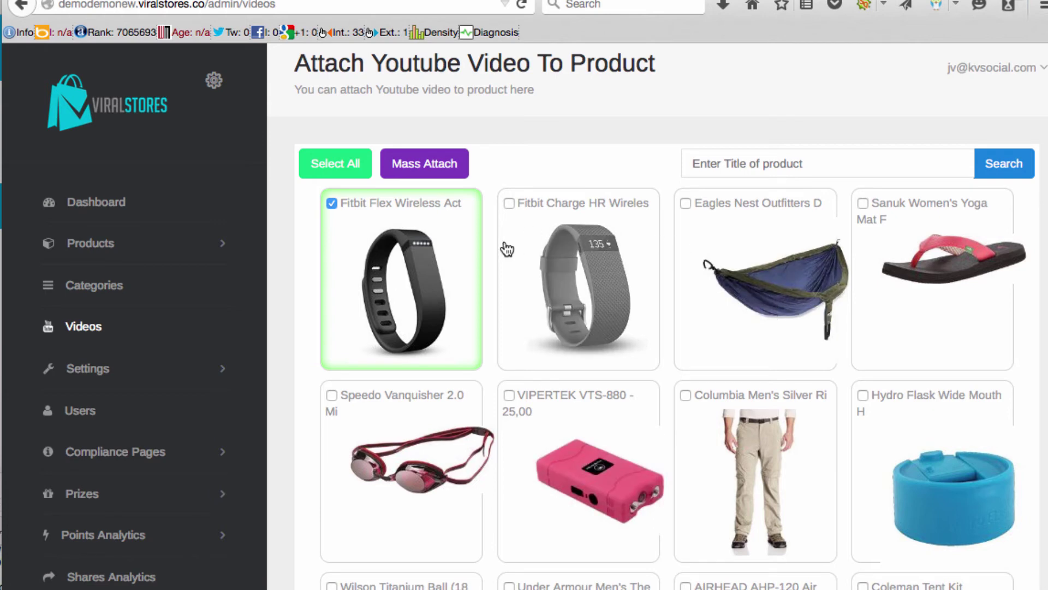
Open Actions Settings and check the points: 10 for sign-up, 5 per Facebook or Twitter share
scroll(297, 300, down, 3)
scroll(297, 301, up, 2)
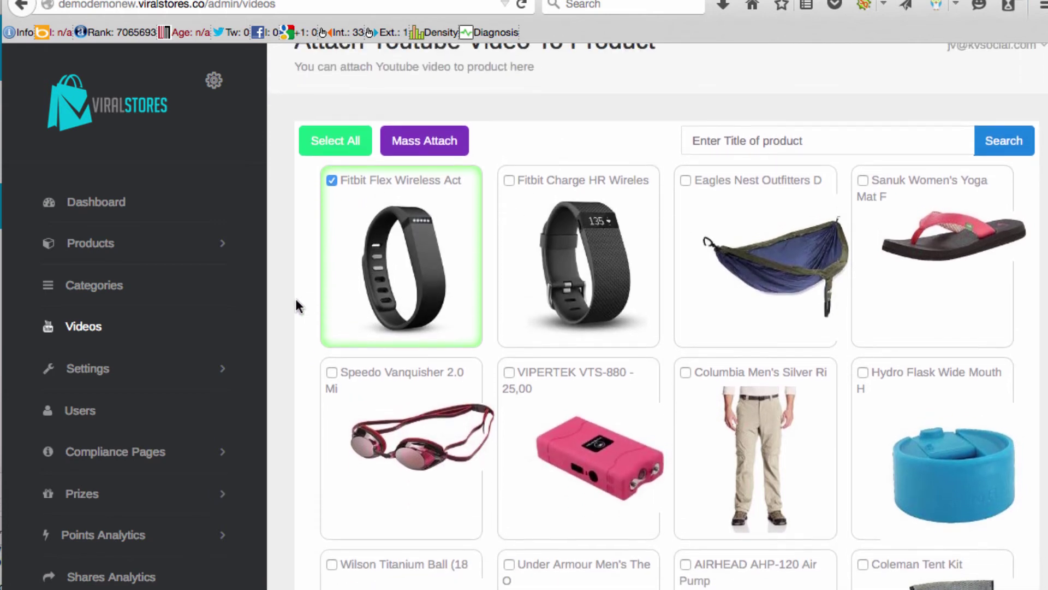
click(215, 374)
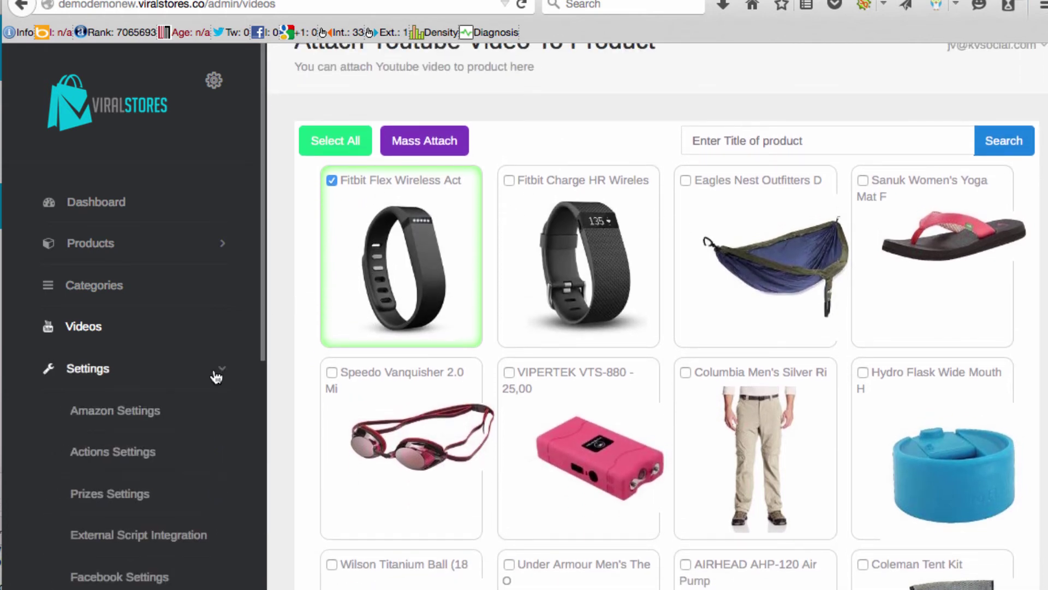
scroll(191, 413, down, 5)
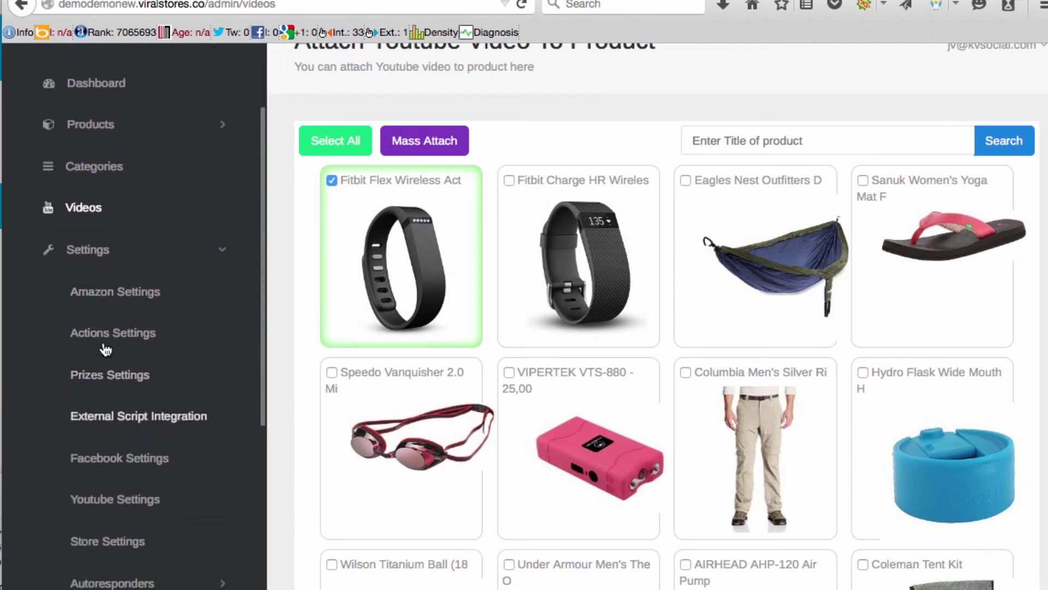
click(105, 338)
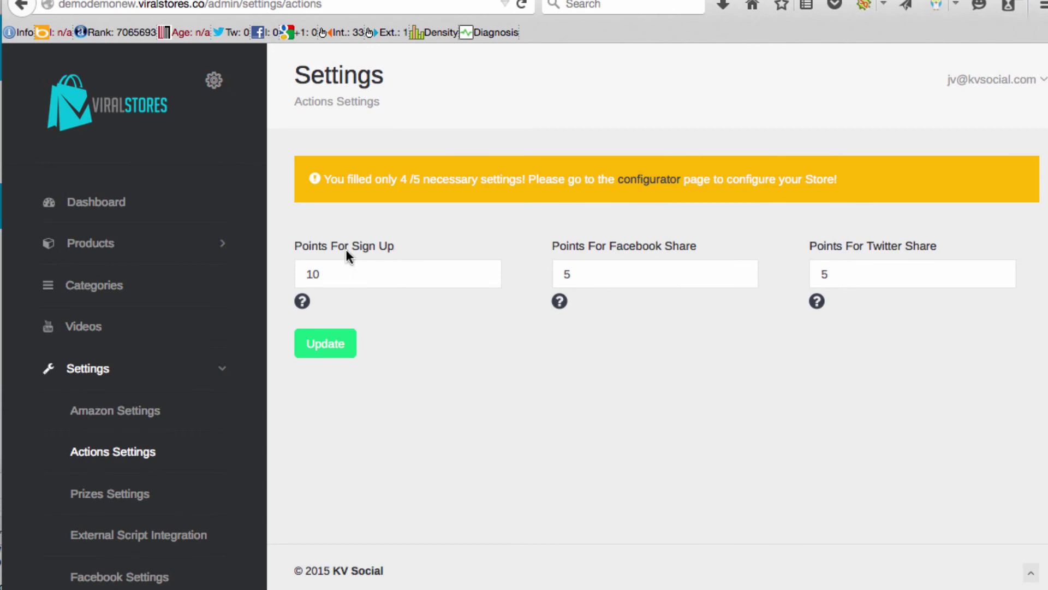
click(339, 273)
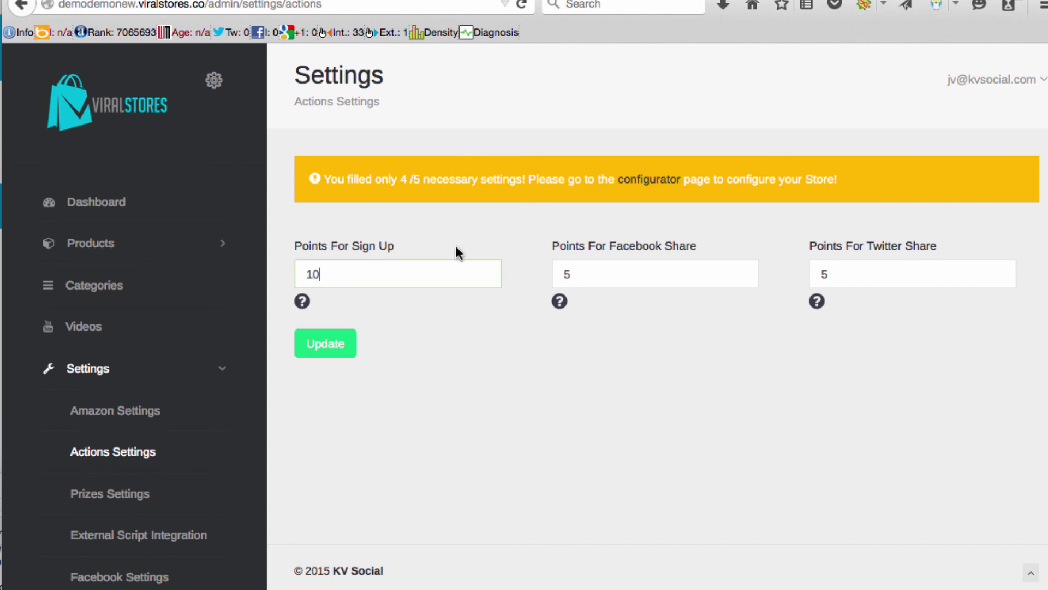
right_click(598, 276)
click(581, 212)
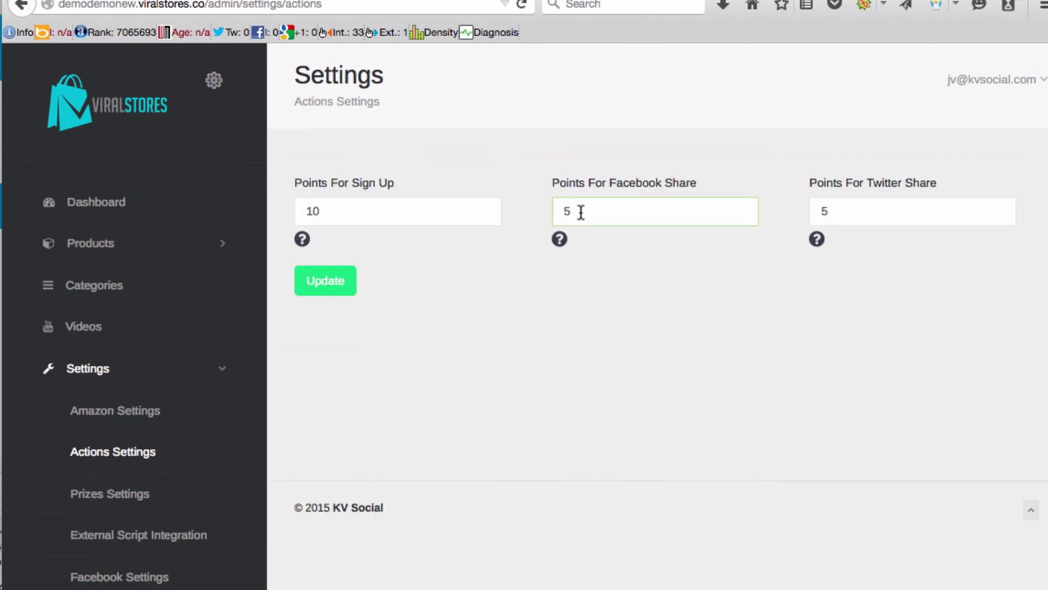
scroll(110, 488, down, 1)
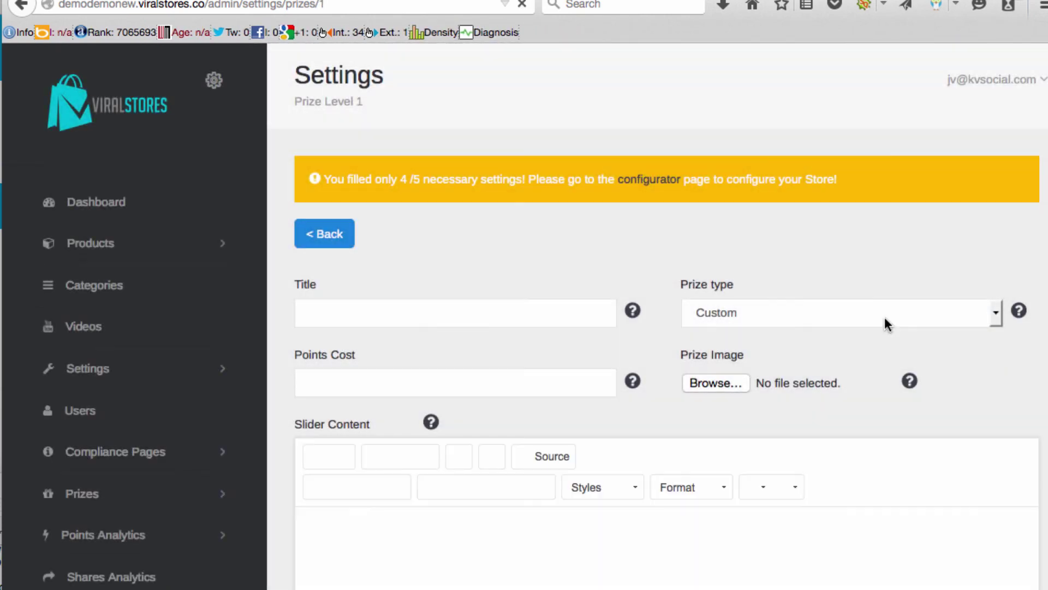
Set the Prize Level 1 prize type to Amazon Gift Card, revealing an empty Amount field
scroll(608, 257, down, 2)
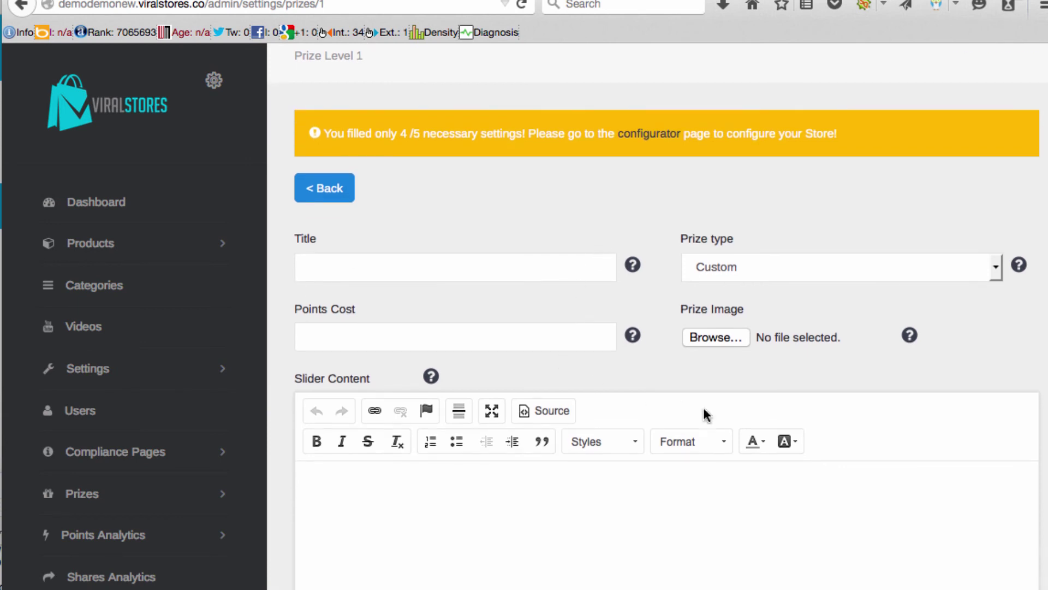
click(824, 263)
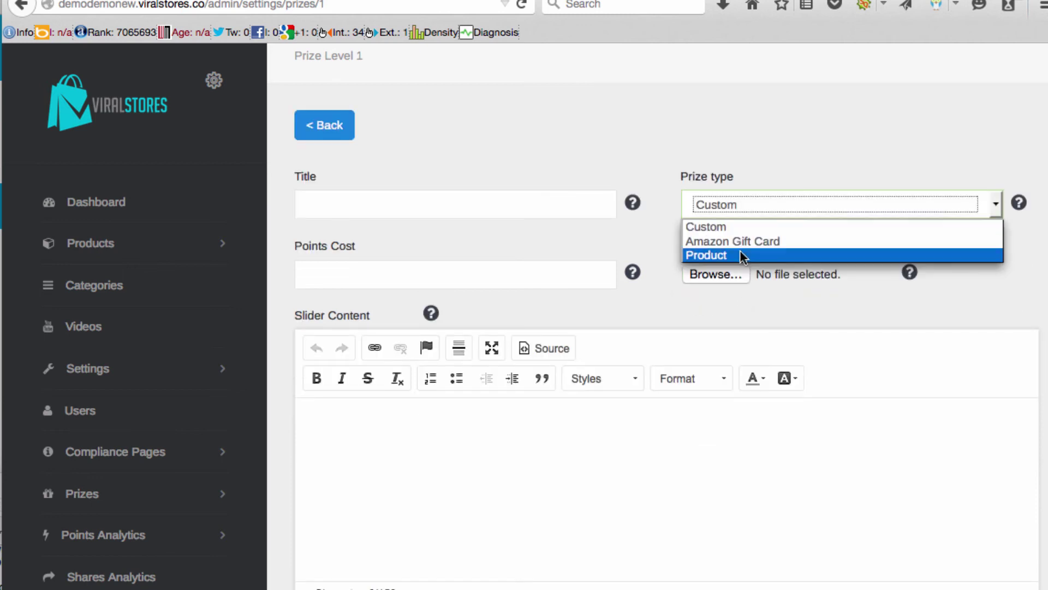
click(741, 241)
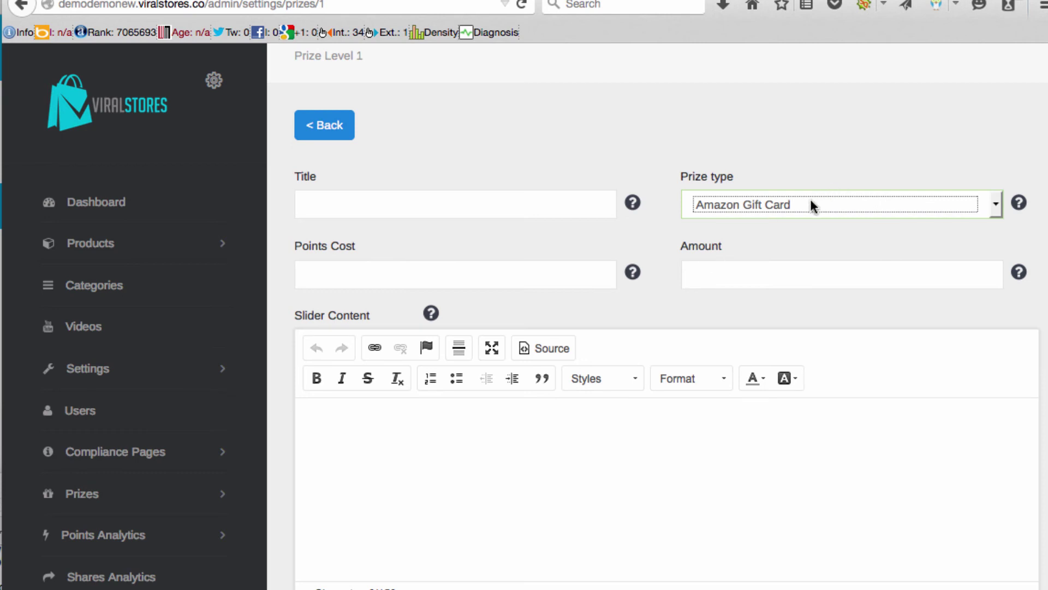
click(994, 207)
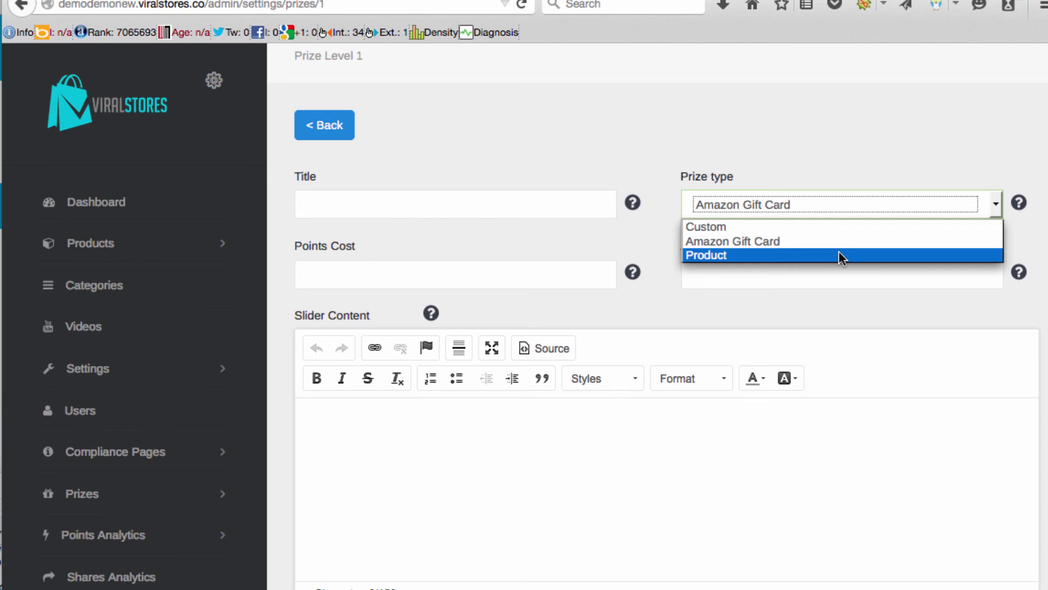
click(418, 176)
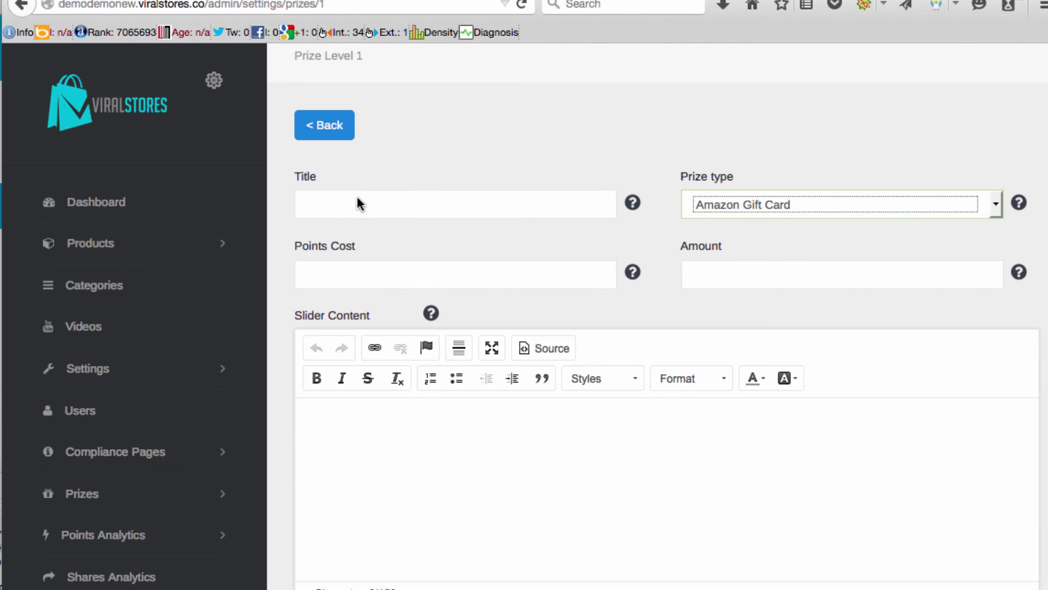
scroll(221, 355, down, 5)
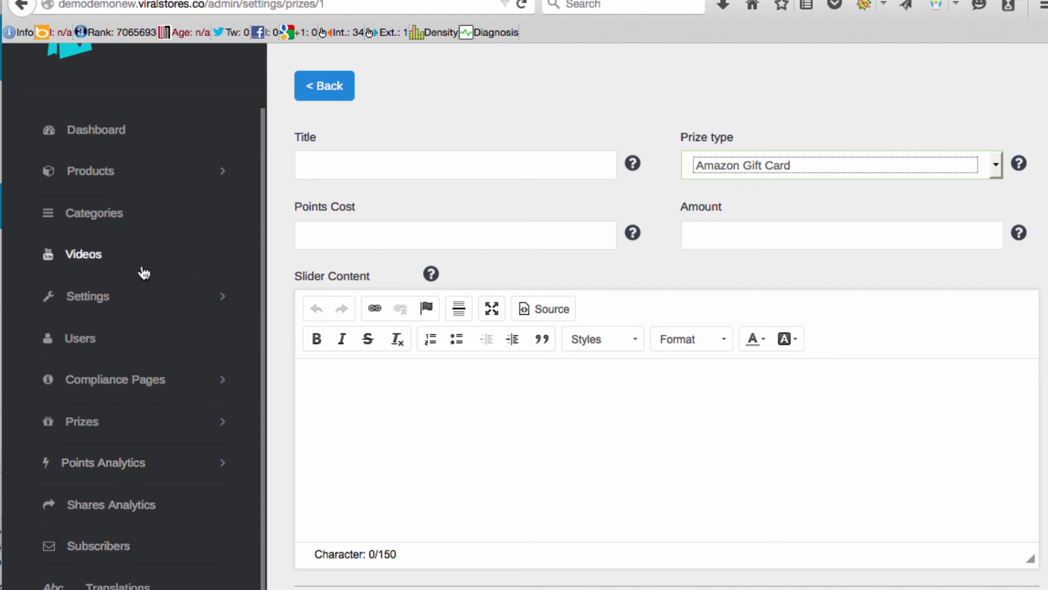
scroll(141, 272, down, 1)
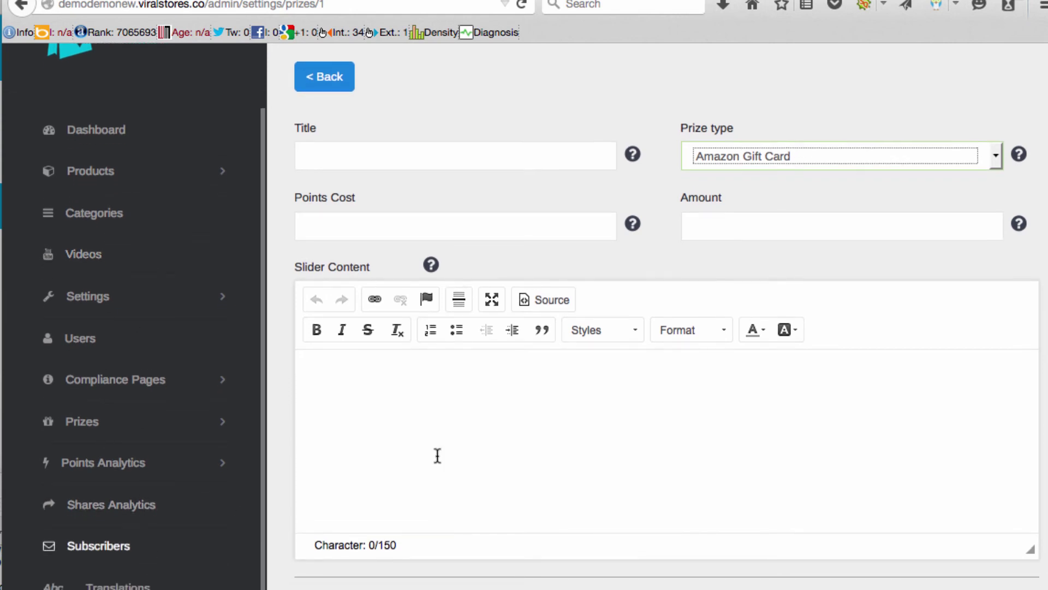
scroll(578, 414, up, 2)
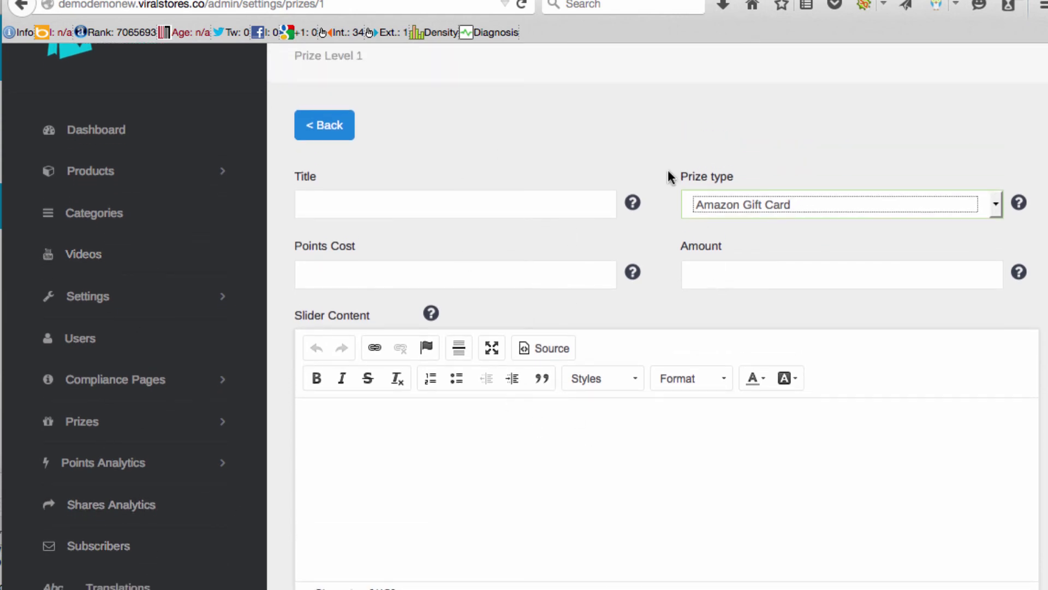